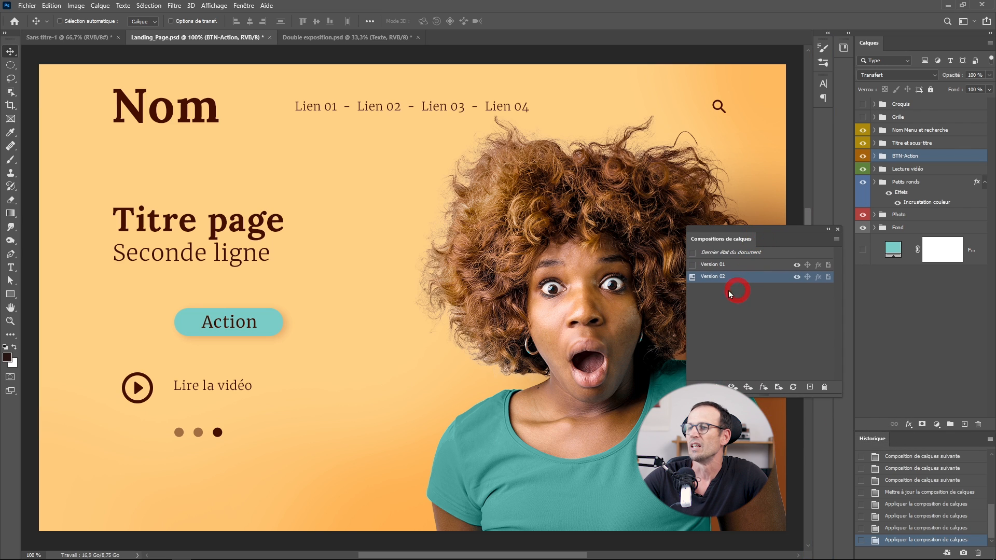
# Apply the Version 01 layer comp to the landing page design.
pyautogui.click(692, 266)
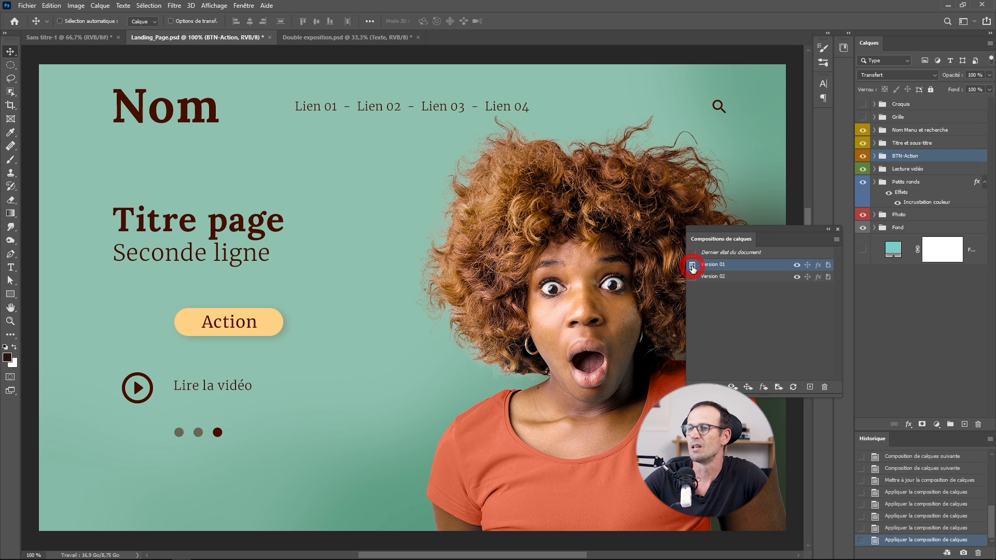
pyautogui.moveTo(761, 228); pyautogui.dragTo(754, 146)
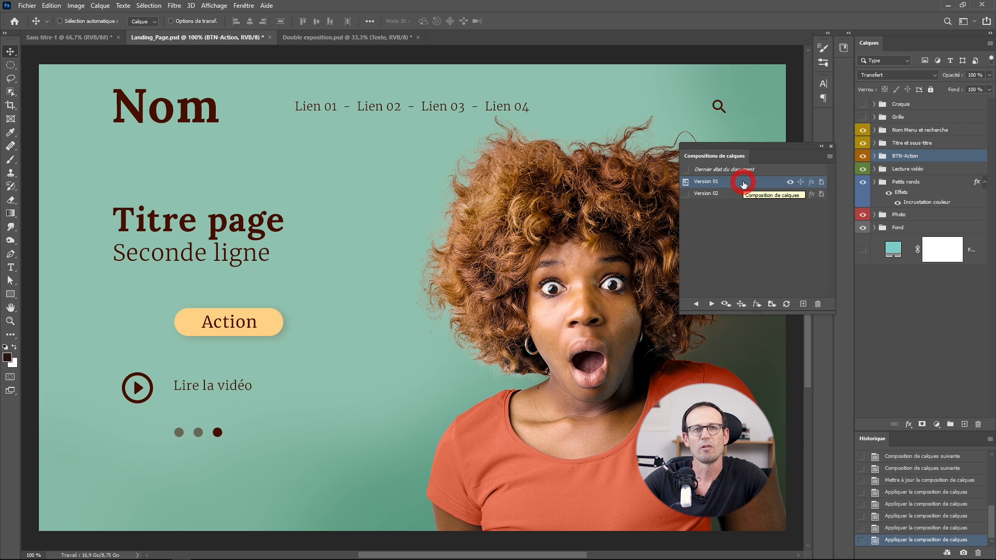
# Embed the fog-3622519 image in the Sans titre-1 document and scale it to about 137% so it covers the canvas.
pyautogui.click(85, 41)
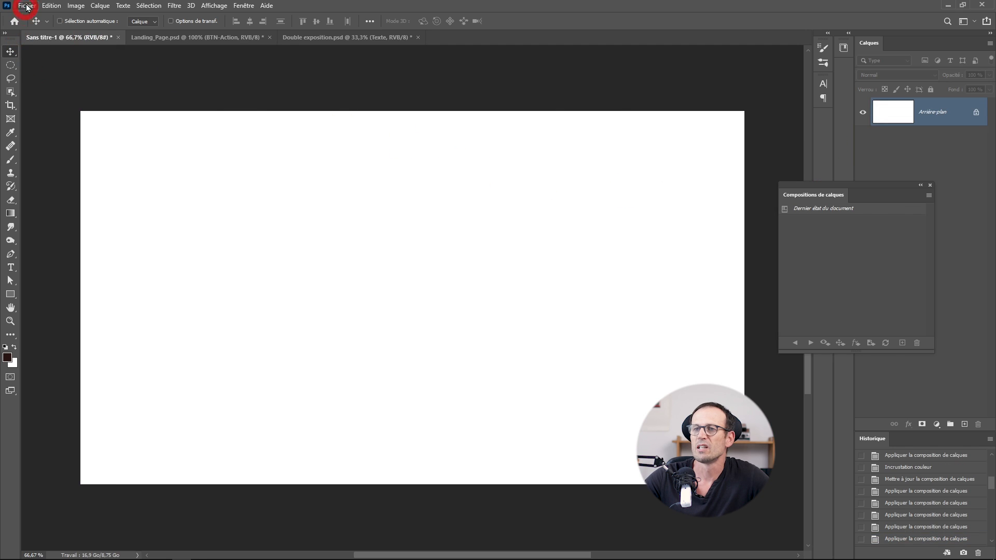
pyautogui.click(27, 6)
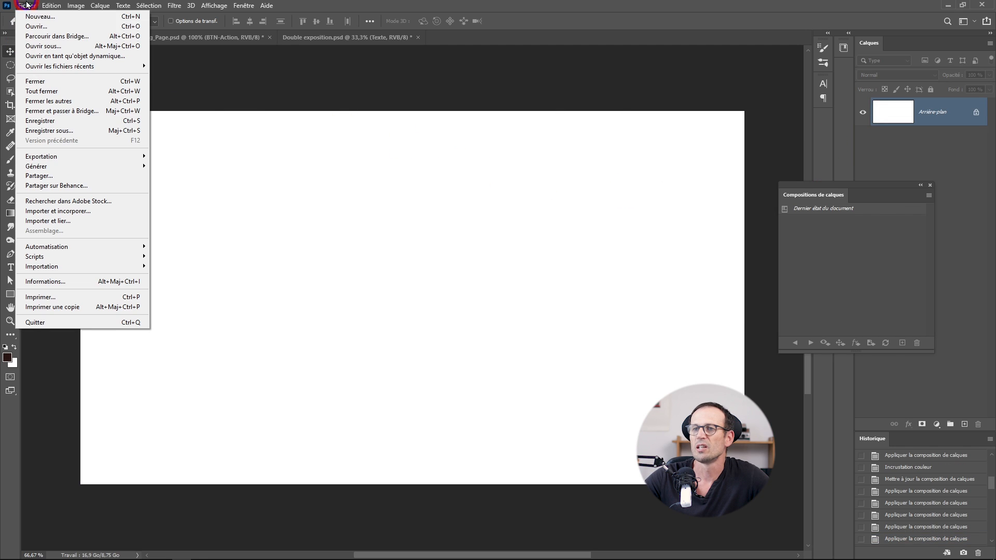
pyautogui.click(70, 216)
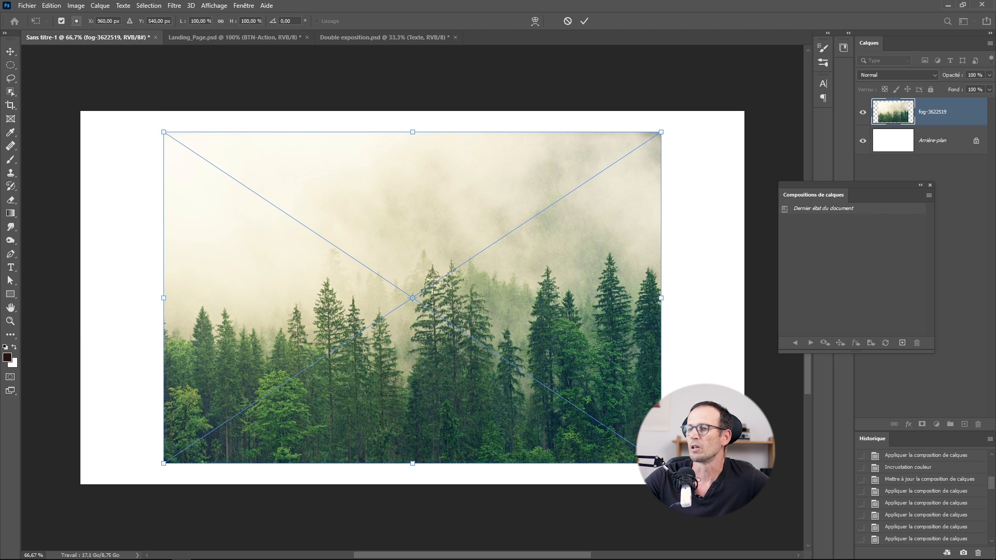
pyautogui.moveTo(667, 459); pyautogui.dragTo(761, 509)
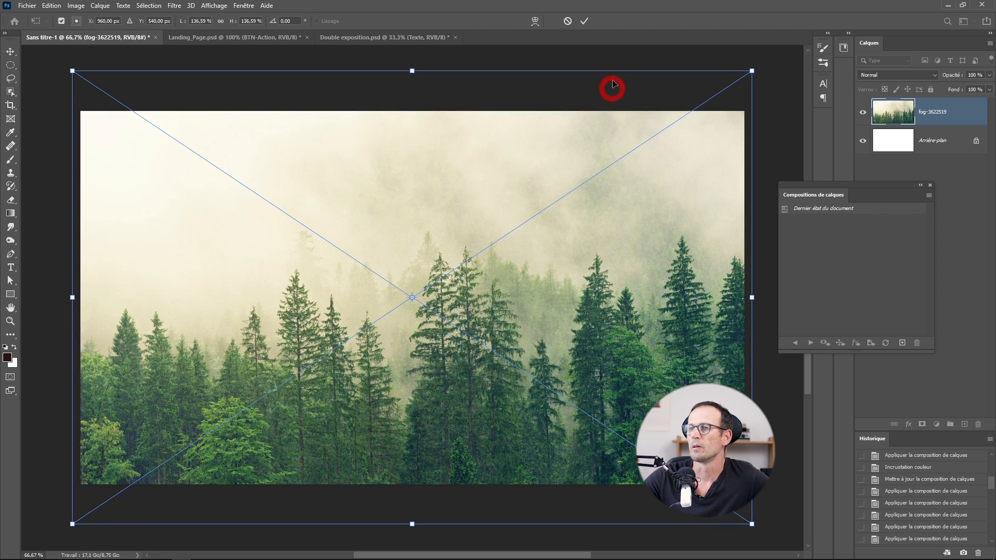
pyautogui.click(584, 21)
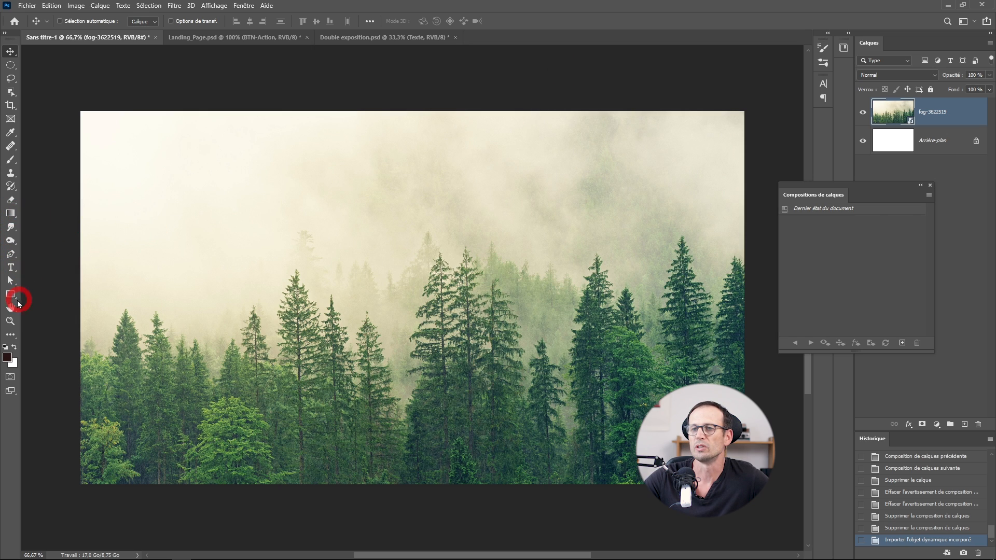
# Draw a black rectangle about 350 by 106 px in the pale upper-left sky and round its corners to about 21 px.
pyautogui.moveTo(10, 295); pyautogui.dragTo(36, 300)
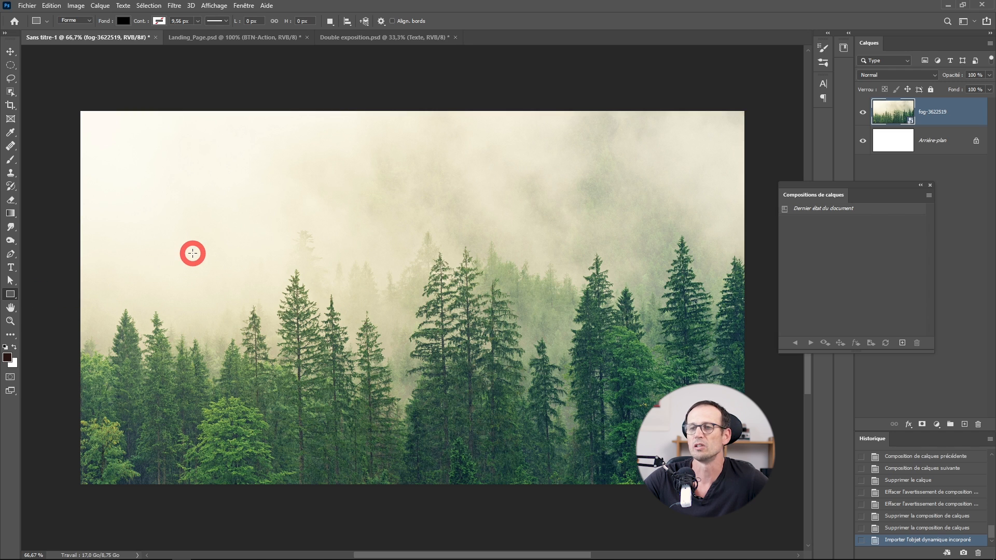
pyautogui.moveTo(194, 193); pyautogui.dragTo(316, 229)
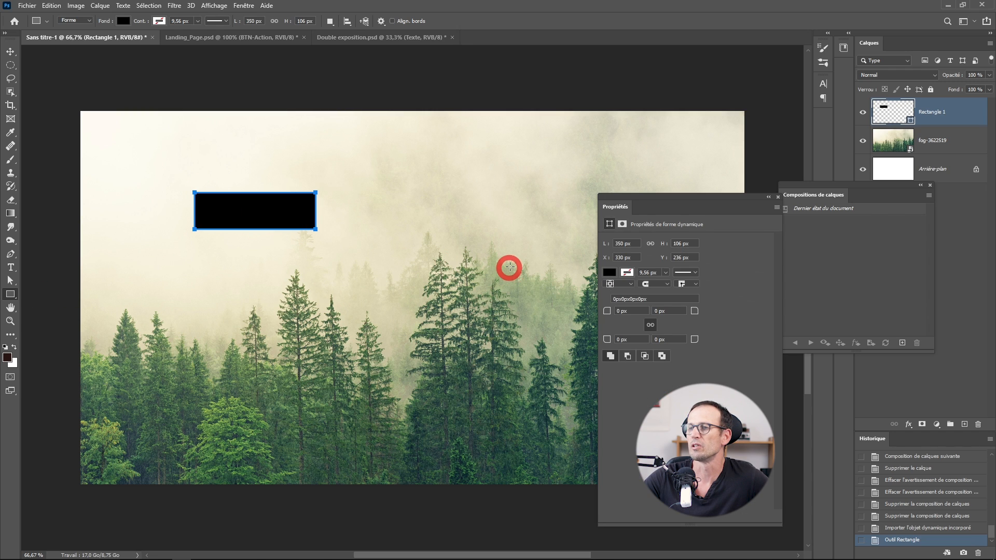
pyautogui.moveTo(608, 311); pyautogui.dragTo(618, 311)
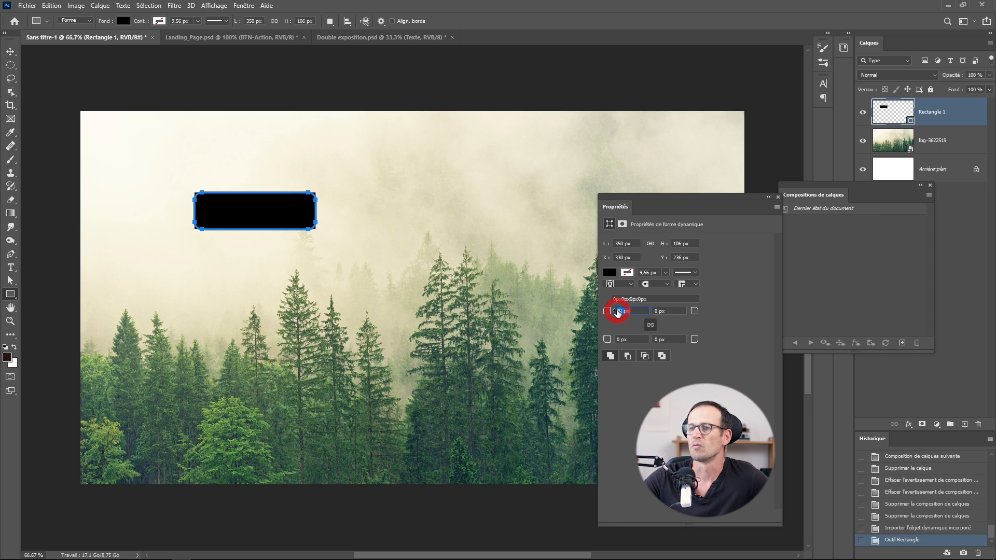
pyautogui.click(778, 197)
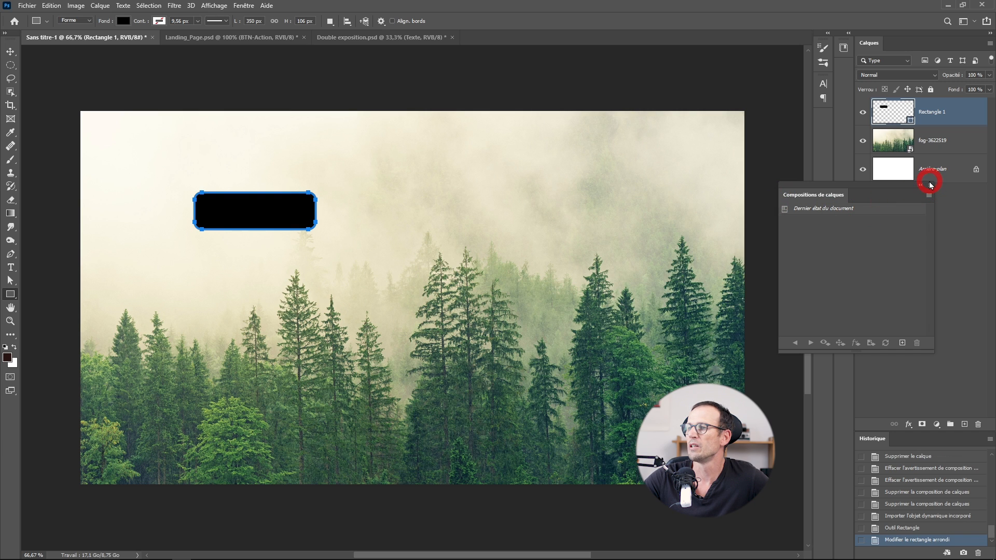
# Add a colour overlay to the rounded rectangle in green 779e63, sampled from the light tree in the photo.
pyautogui.moveTo(911, 182); pyautogui.dragTo(783, 113)
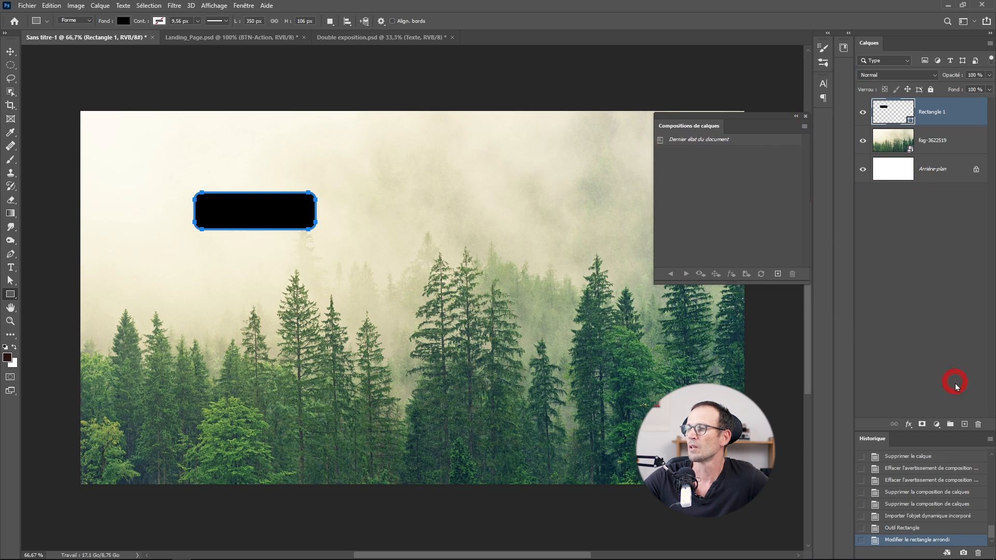
pyautogui.click(909, 426)
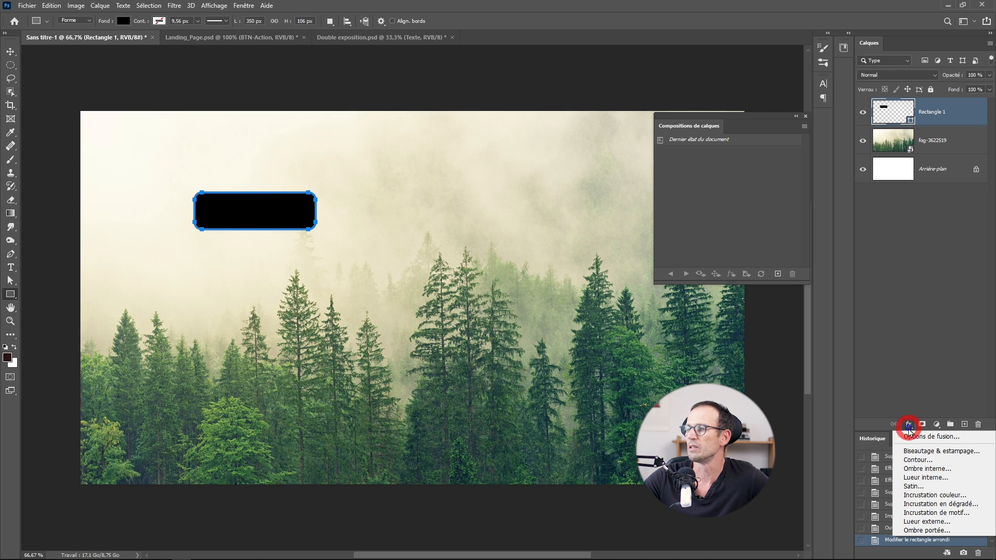
pyautogui.click(925, 497)
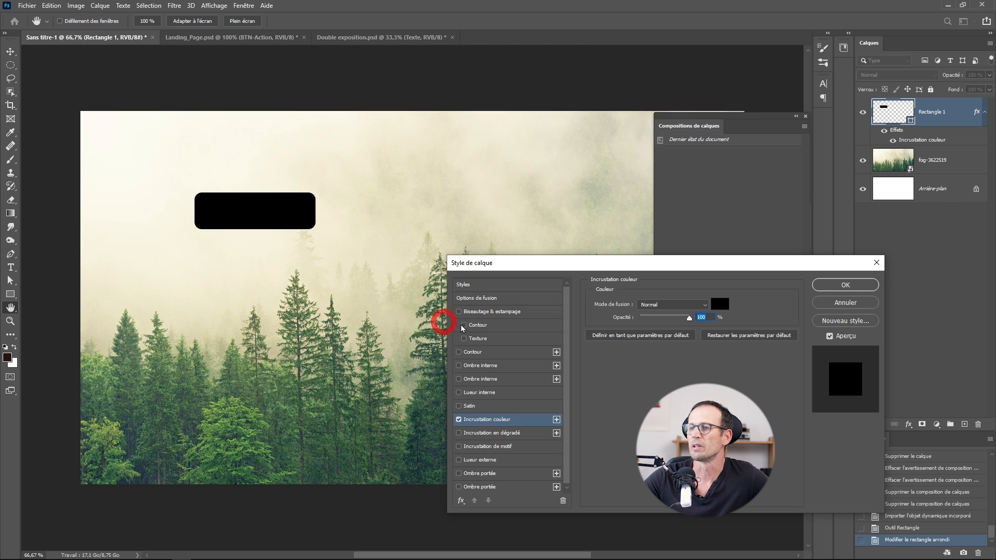
pyautogui.click(720, 305)
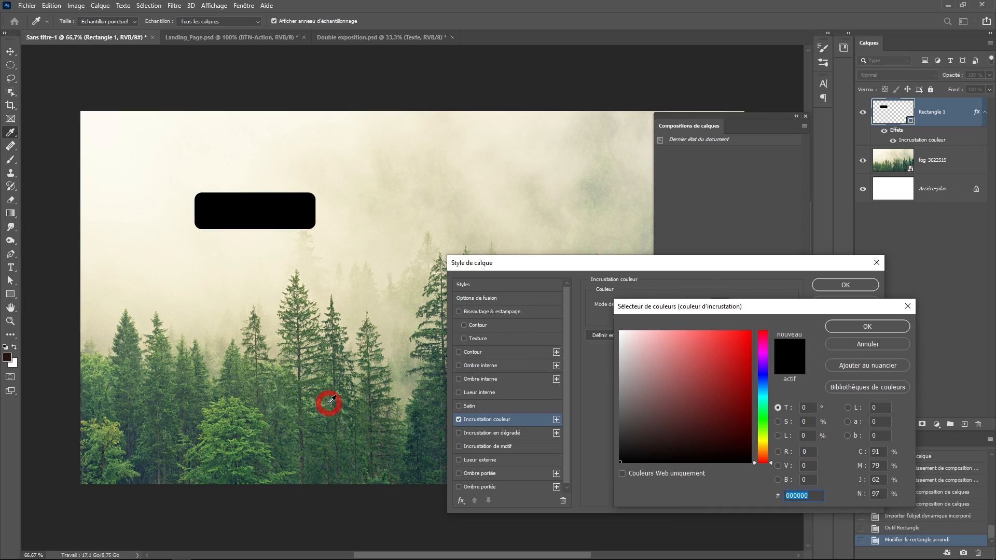
pyautogui.click(243, 397)
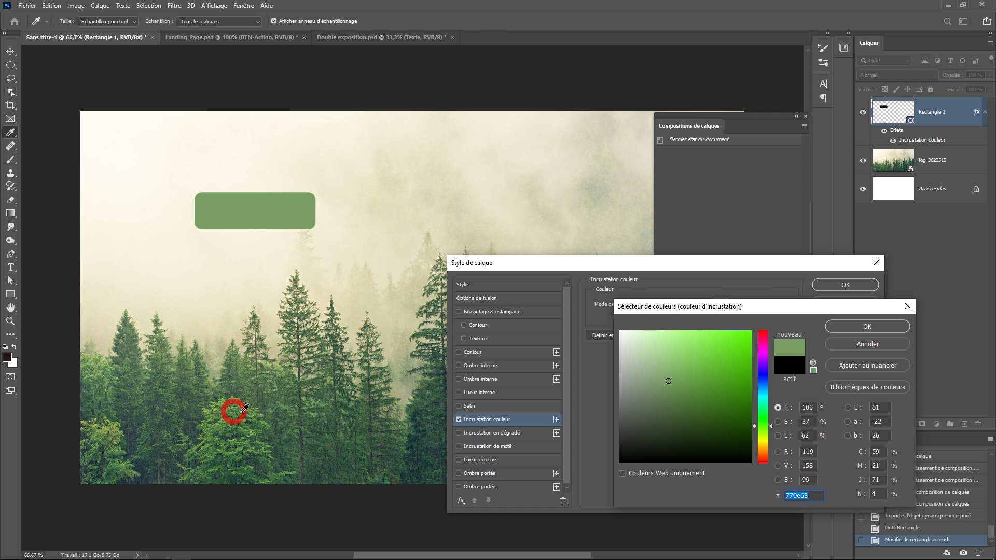
pyautogui.click(855, 325)
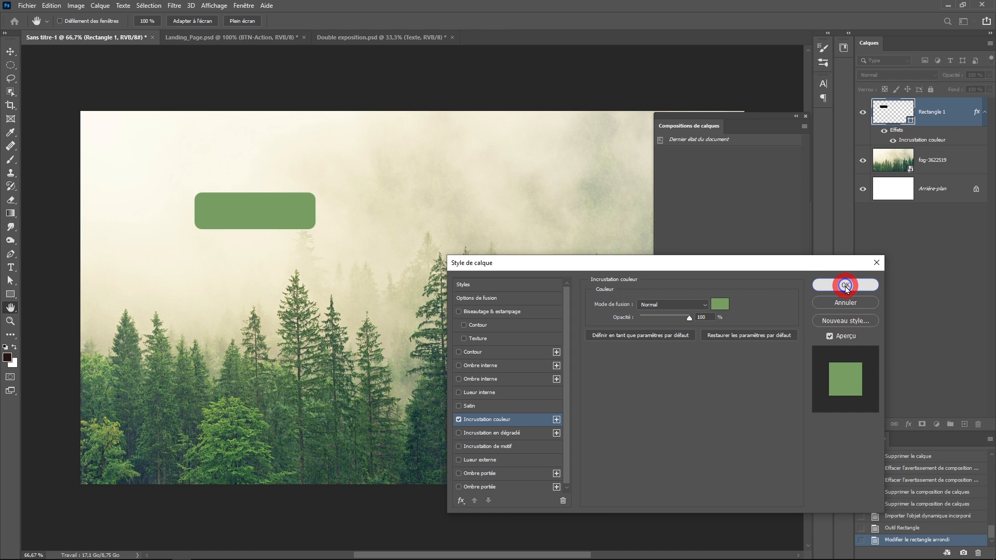
pyautogui.click(817, 285)
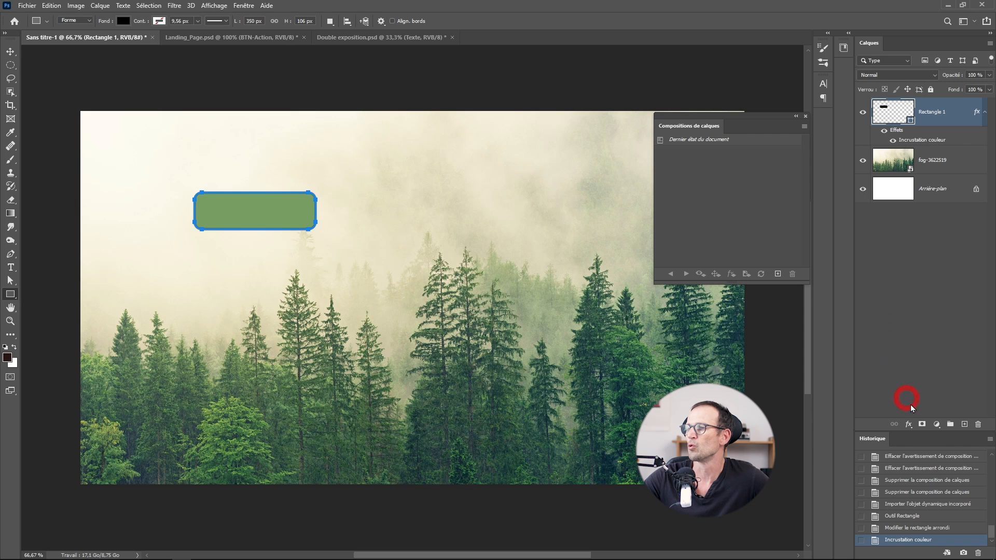
# Add a drop shadow to the rounded rectangle with 42% opacity, 7 px distance and 9 px size.
pyautogui.click(907, 426)
pyautogui.click(908, 426)
pyautogui.click(908, 427)
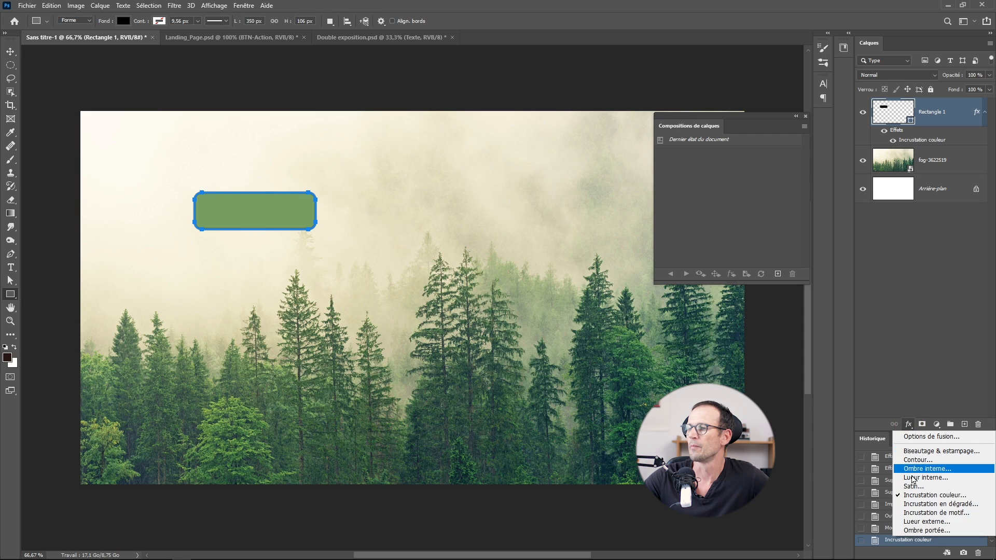
pyautogui.click(916, 531)
pyautogui.click(789, 300)
pyautogui.press('Return')
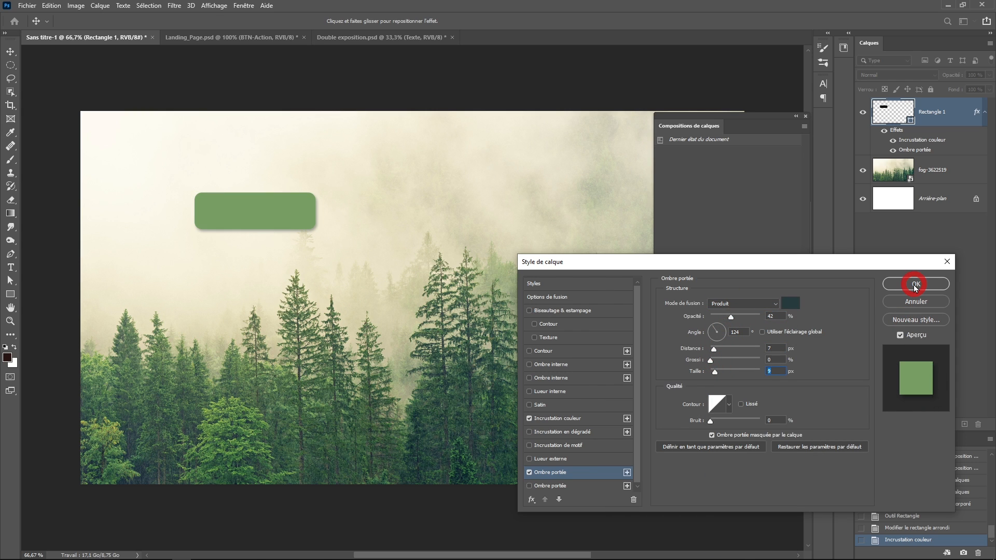
pyautogui.press('Return')
# Move the green rectangle closer to the image's left edge and clear the floating panels from the canvas.
pyautogui.moveTo(288, 214); pyautogui.dragTo(234, 218)
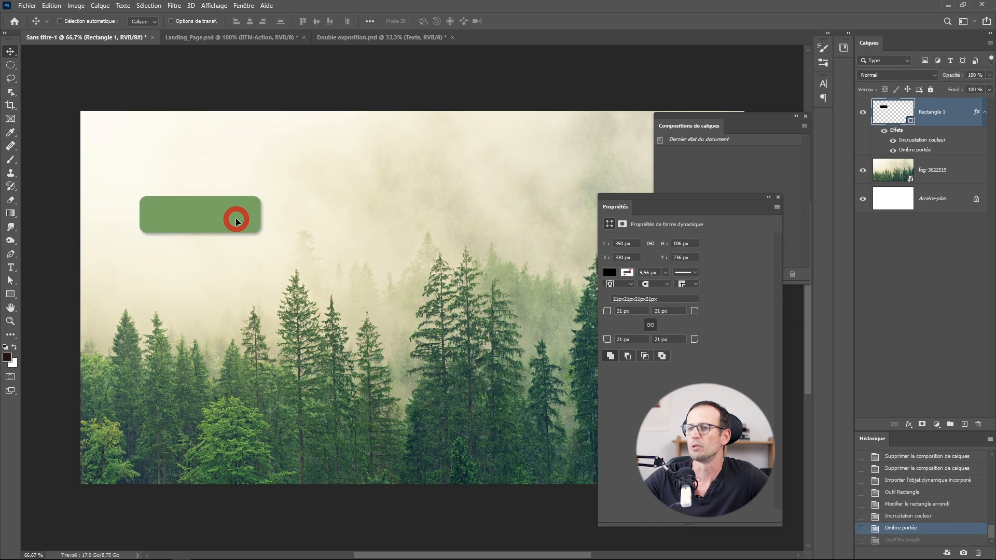
pyautogui.click(777, 197)
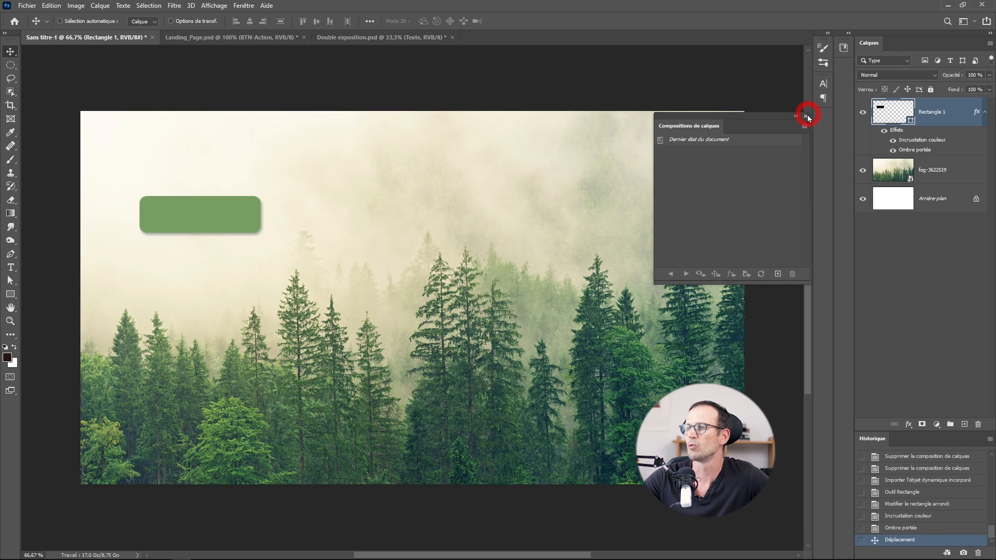
pyautogui.click(806, 116)
# Add a white Lorem Ipsum text layer over the lower trees and set its font style to Work Sans Bold.
pyautogui.click(10, 267)
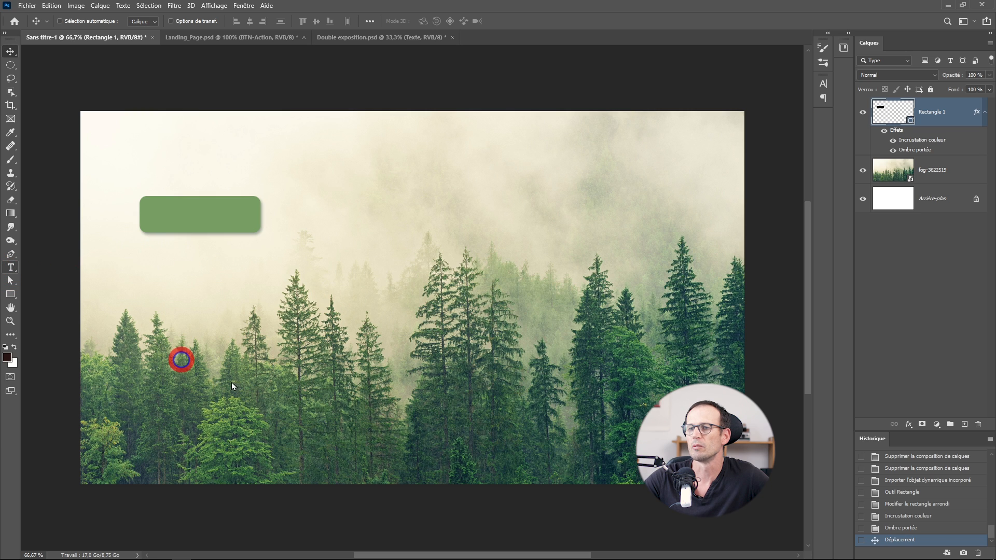
pyautogui.click(264, 405)
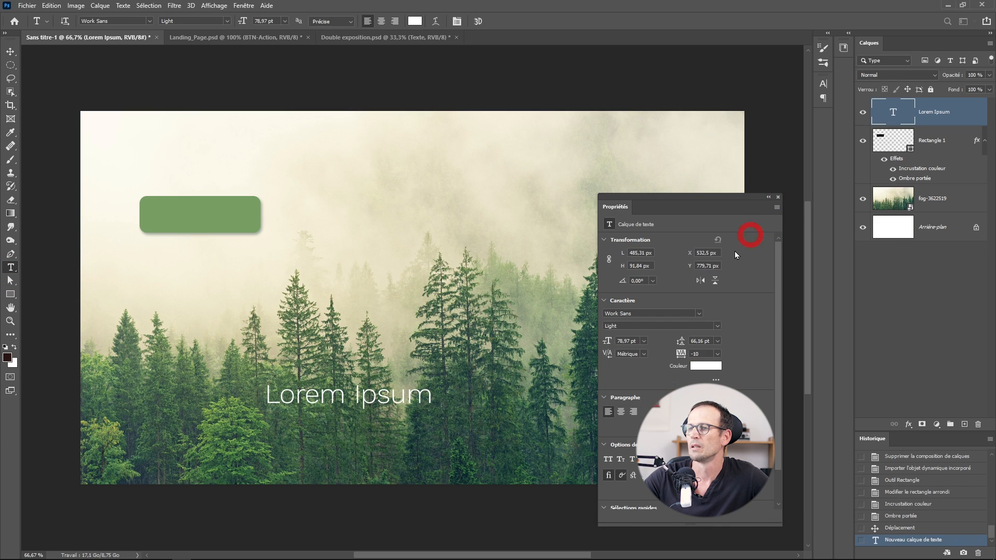
pyautogui.click(718, 326)
pyautogui.click(652, 397)
pyautogui.click(718, 326)
pyautogui.click(649, 389)
pyautogui.click(779, 198)
# Enlarge the Lorem Ipsum text to about 133 pt and move it towards the image's lower-right corner.
pyautogui.hotkey('ctrl', 't')
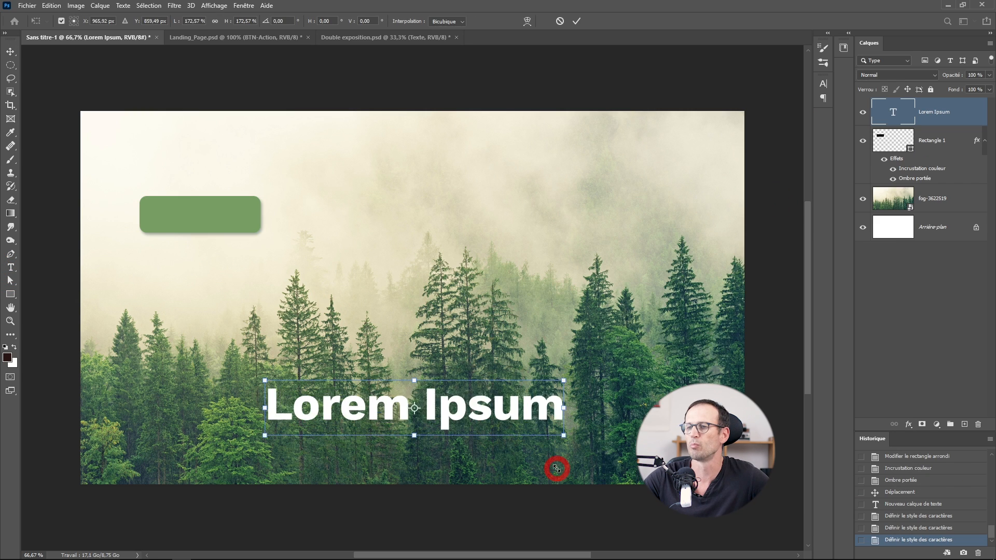
pyautogui.moveTo(556, 469); pyautogui.dragTo(551, 464)
pyautogui.press('Return')
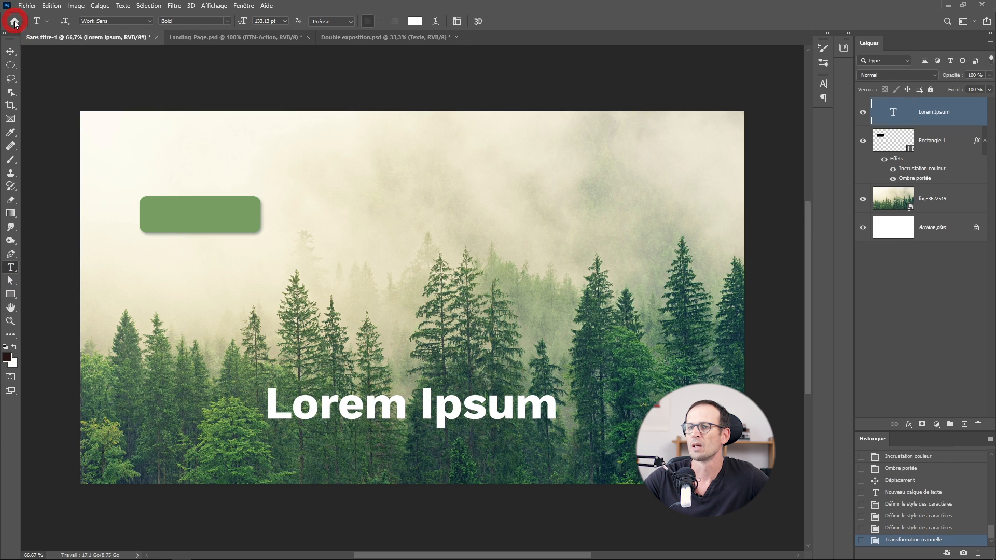
pyautogui.click(10, 51)
pyautogui.moveTo(451, 409); pyautogui.dragTo(529, 434)
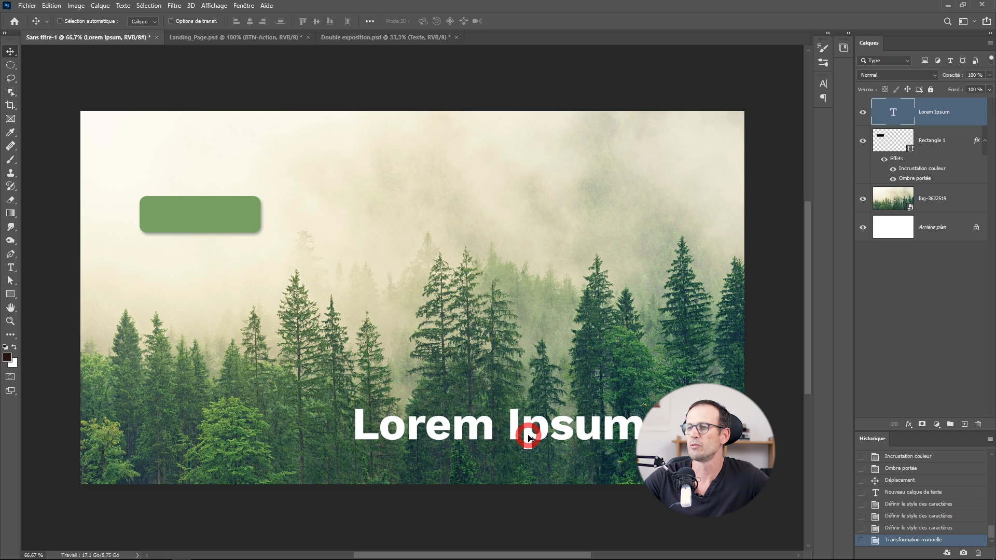
pyautogui.click(954, 200)
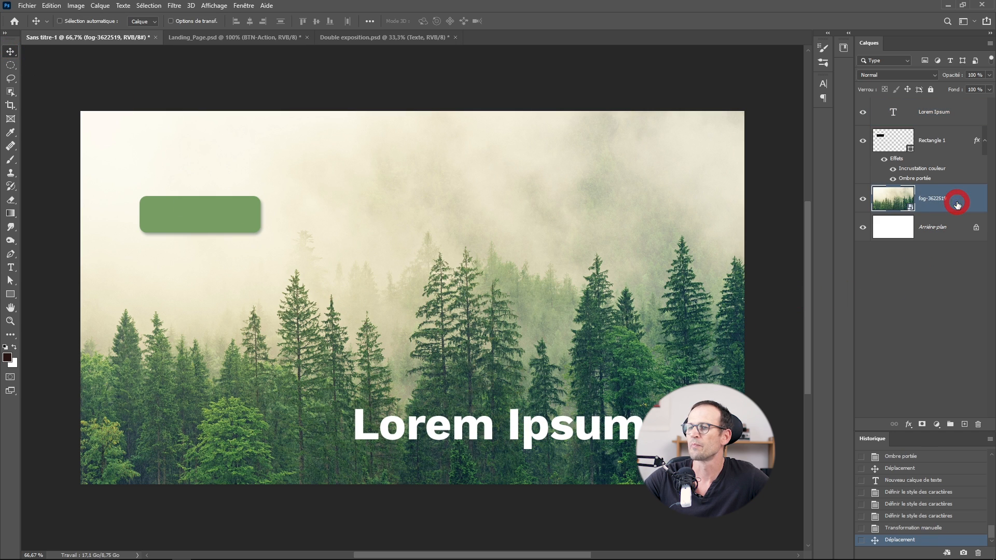
pyautogui.click(952, 164)
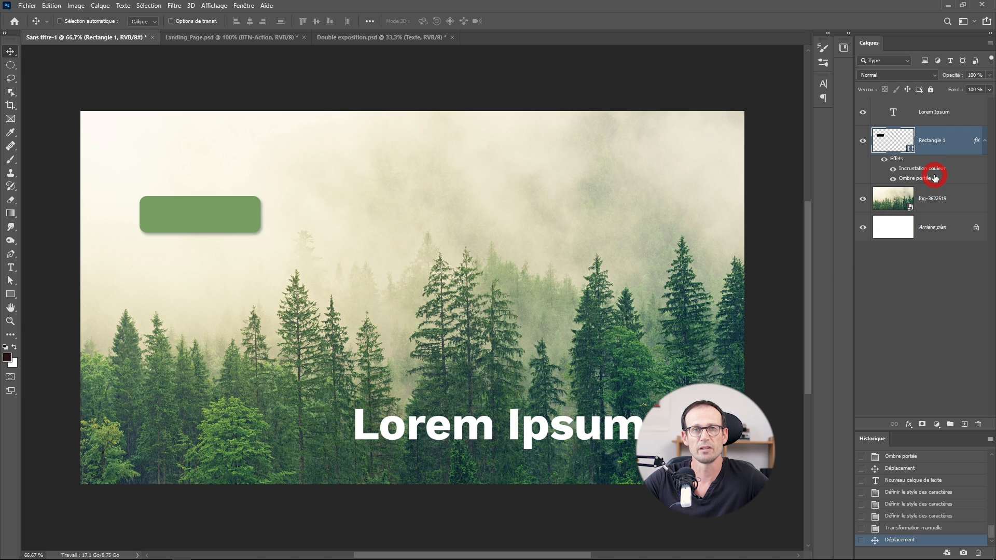
pyautogui.click(921, 120)
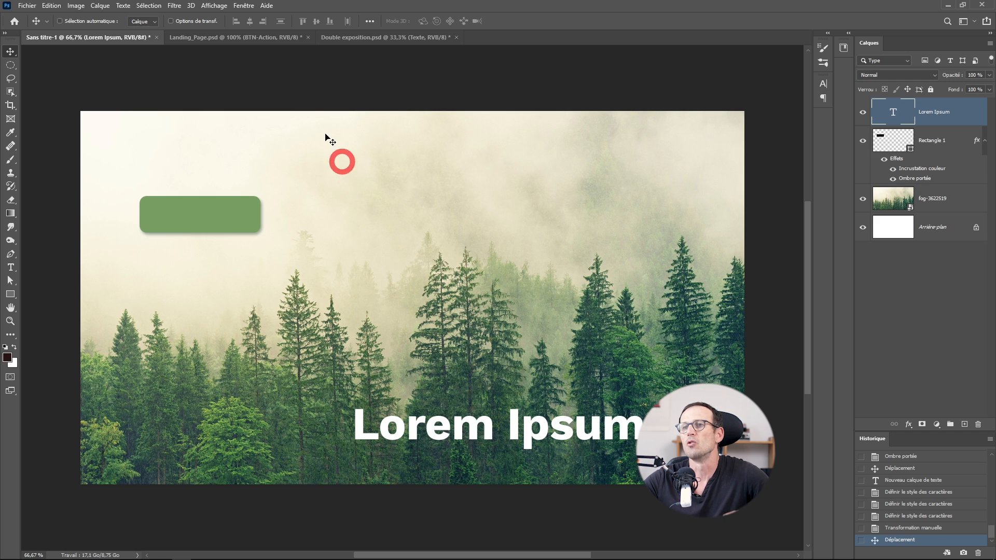
# Create a layer comp named Version verte that records the layers' visibility, position and appearance (layer style).
pyautogui.click(243, 7)
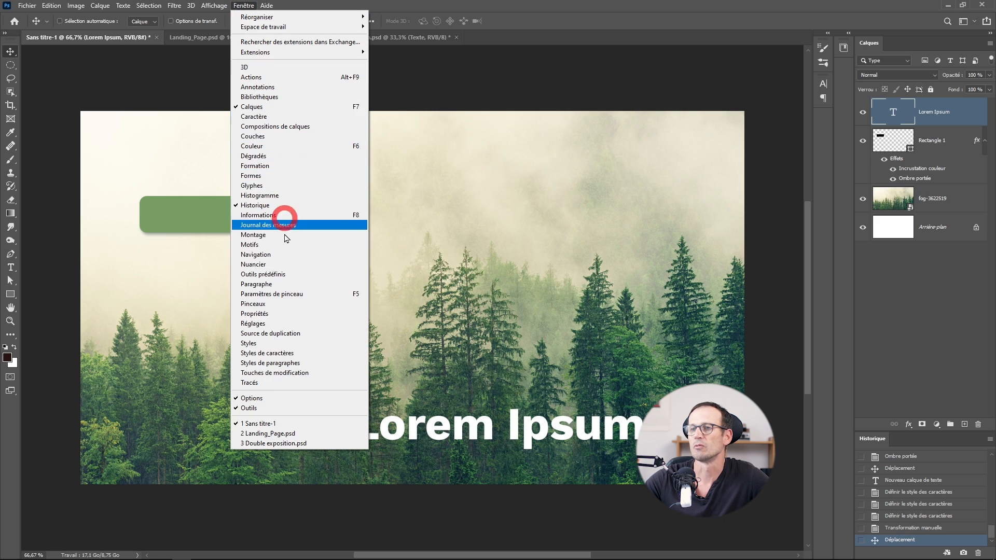
pyautogui.click(285, 126)
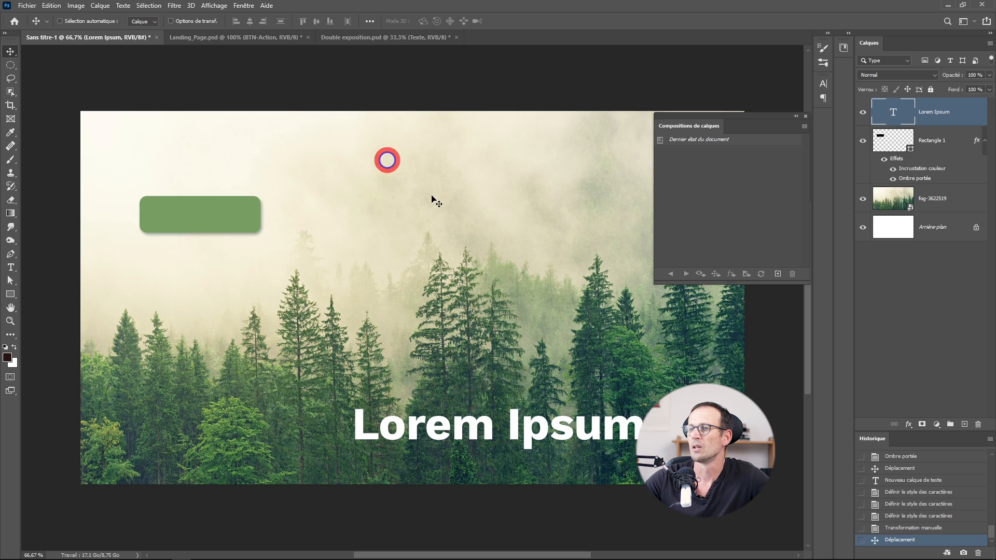
pyautogui.moveTo(730, 119); pyautogui.dragTo(663, 98)
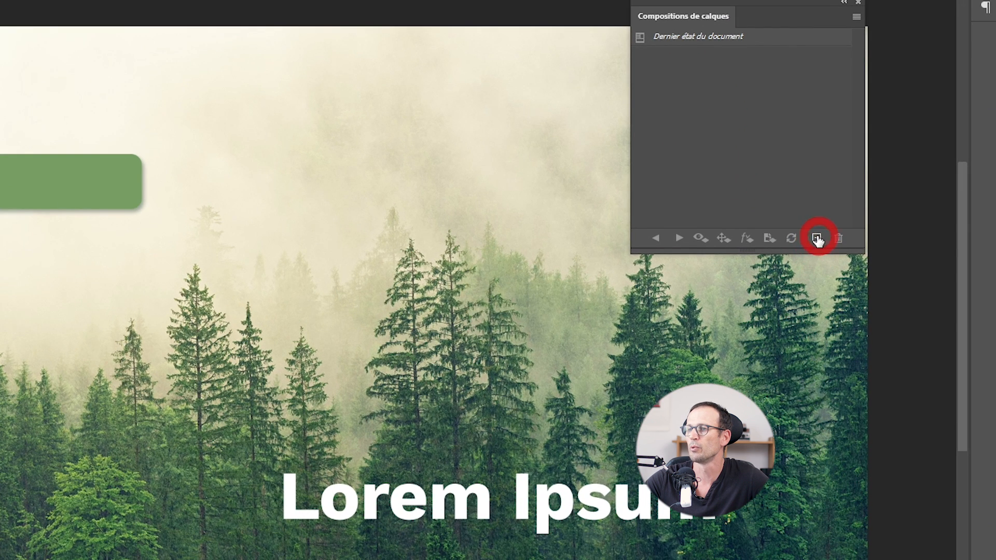
pyautogui.click(818, 240)
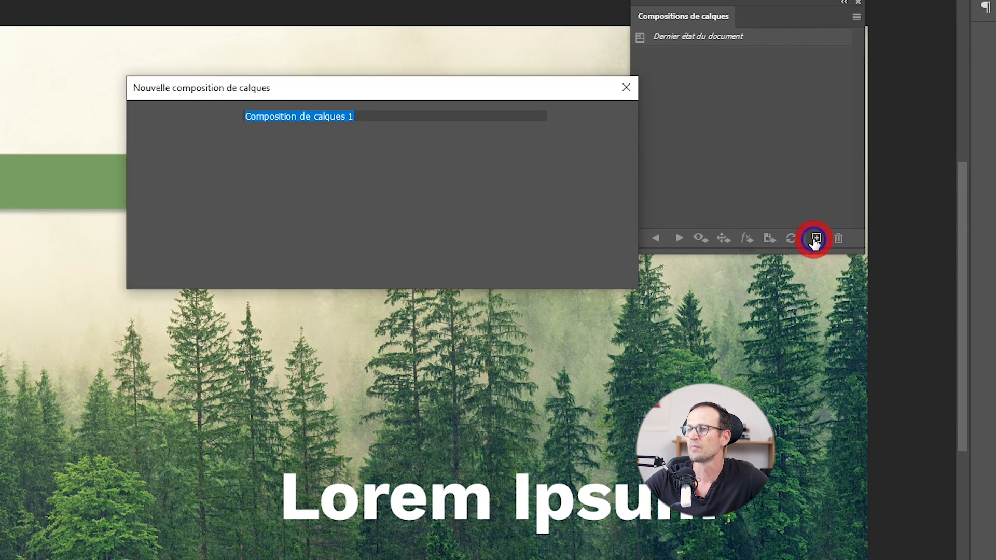
pyautogui.moveTo(340, 96); pyautogui.dragTo(633, 138)
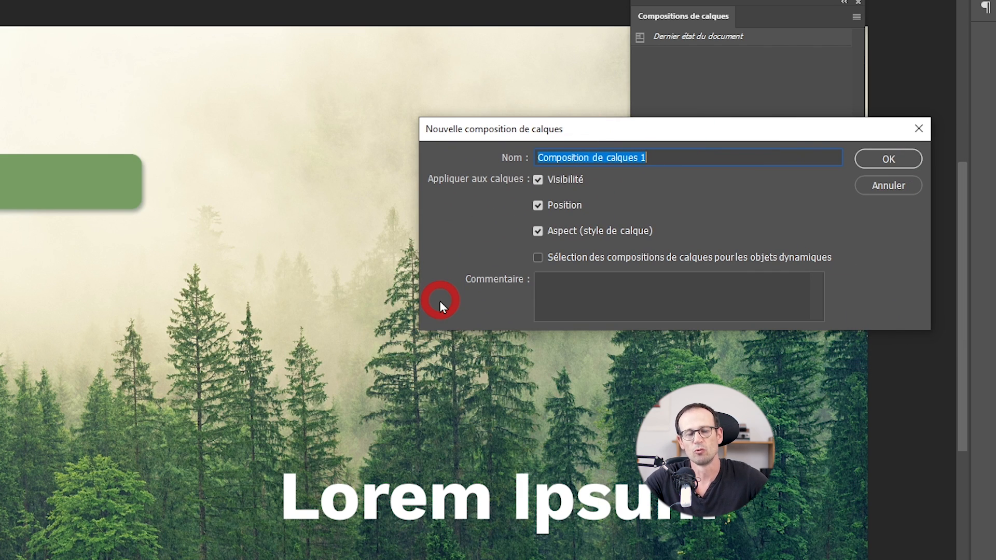
pyautogui.write('V')
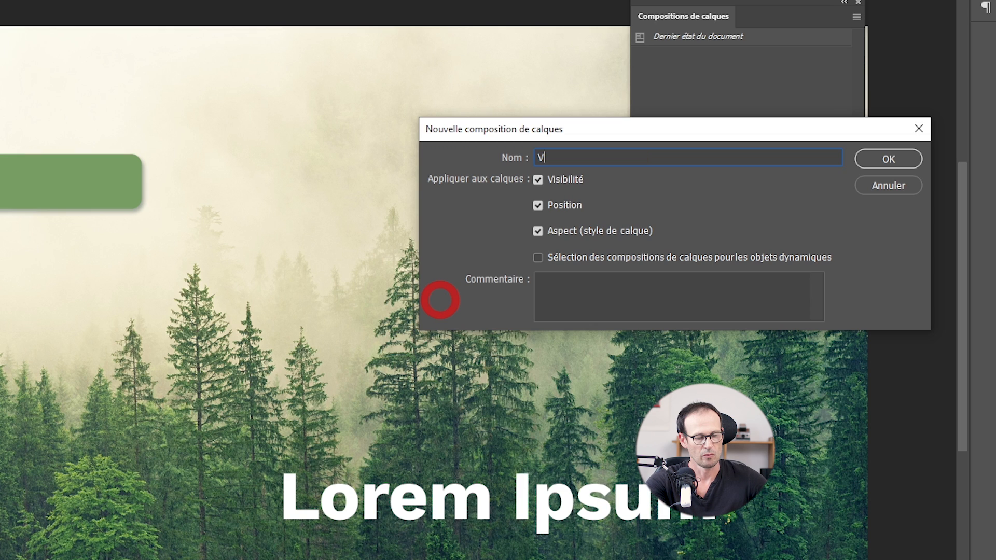
pyautogui.write('ersion verte')
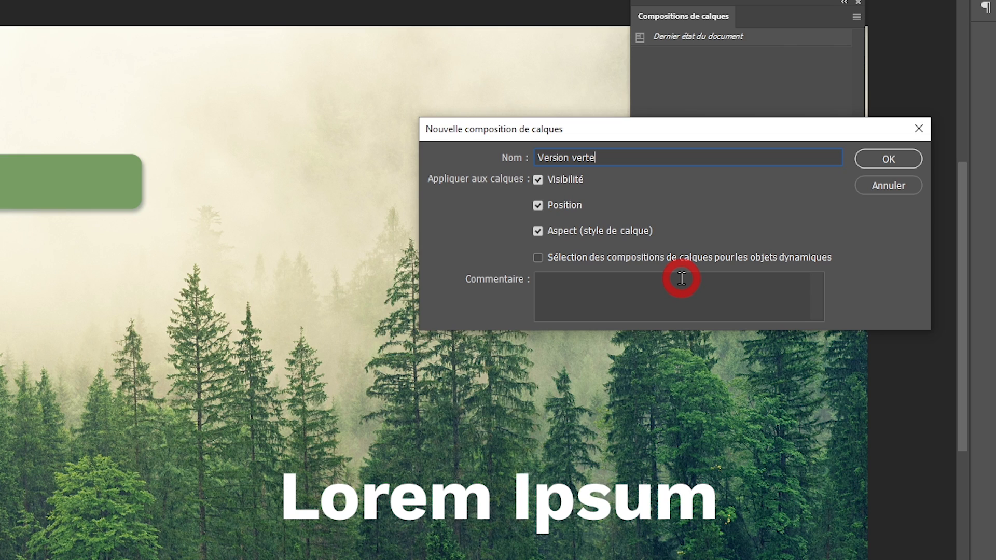
pyautogui.click(639, 306)
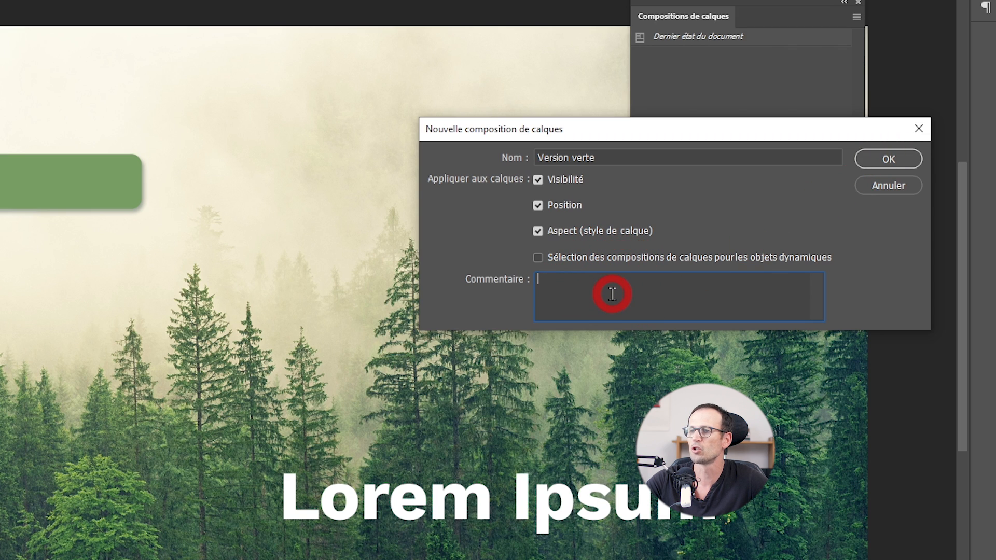
pyautogui.click(889, 158)
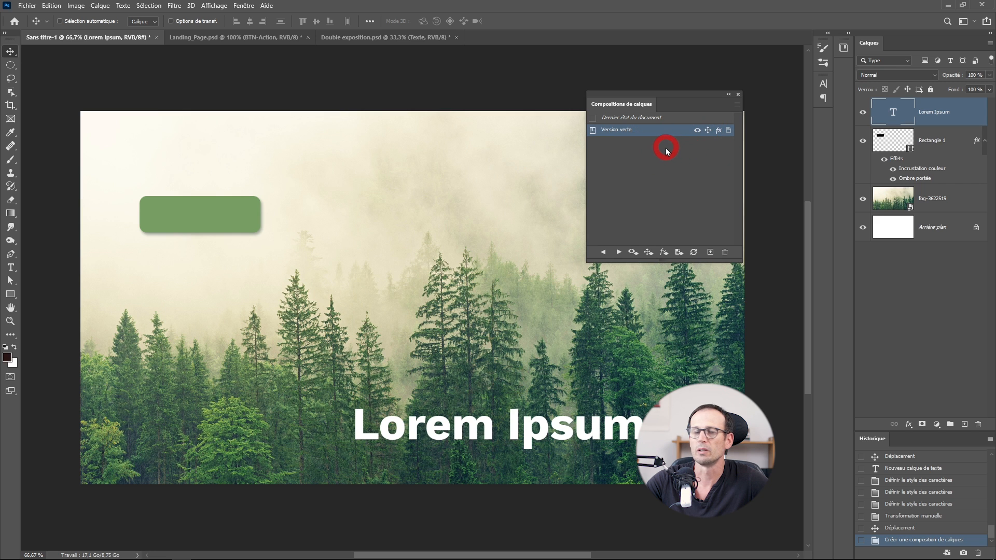
# Review the options of the Version verte layer comp and keep them as they are.
pyautogui.click(737, 104)
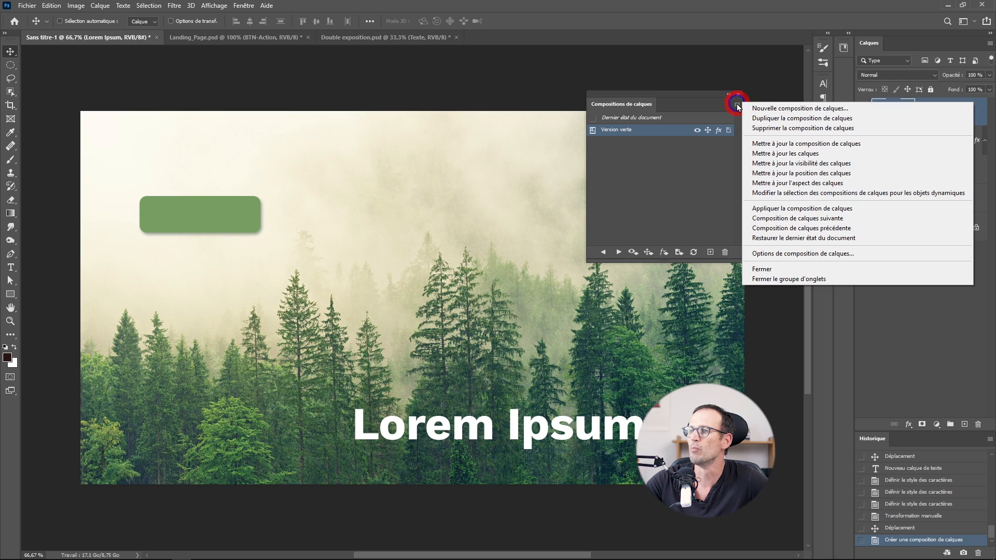
pyautogui.click(816, 258)
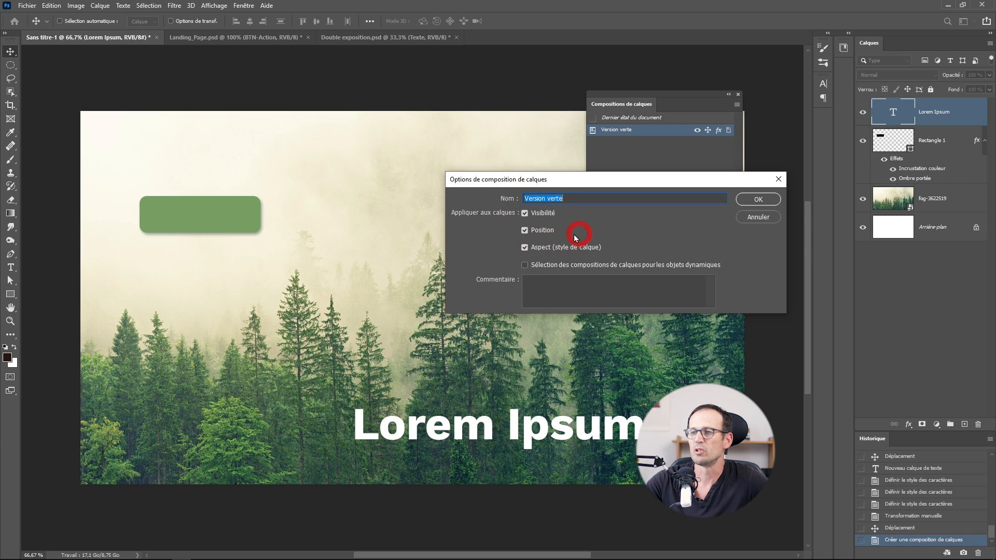
pyautogui.click(755, 205)
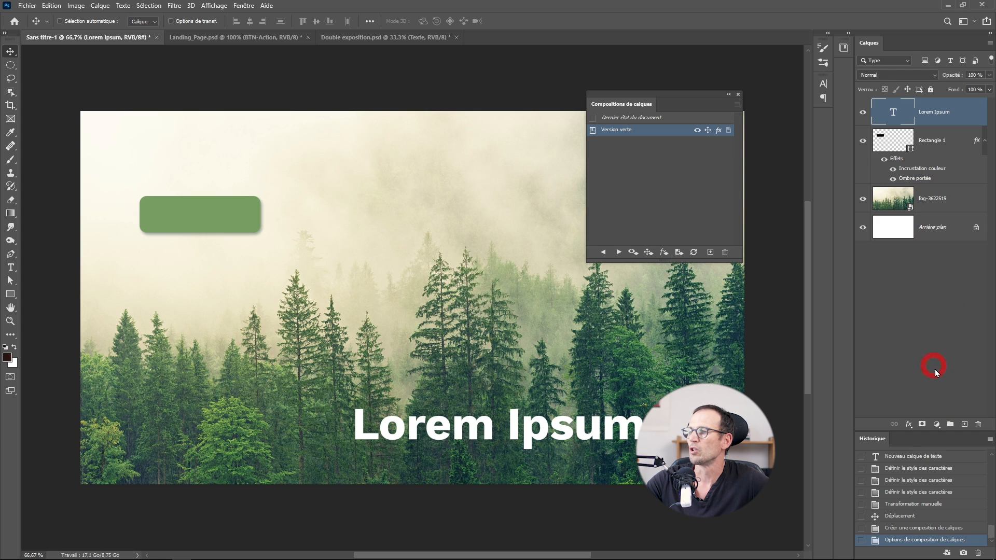
# Add a black and white adjustment layer with automatic values and place it between the Rectangle 1 and fog-3622519 layers.
pyautogui.click(937, 423)
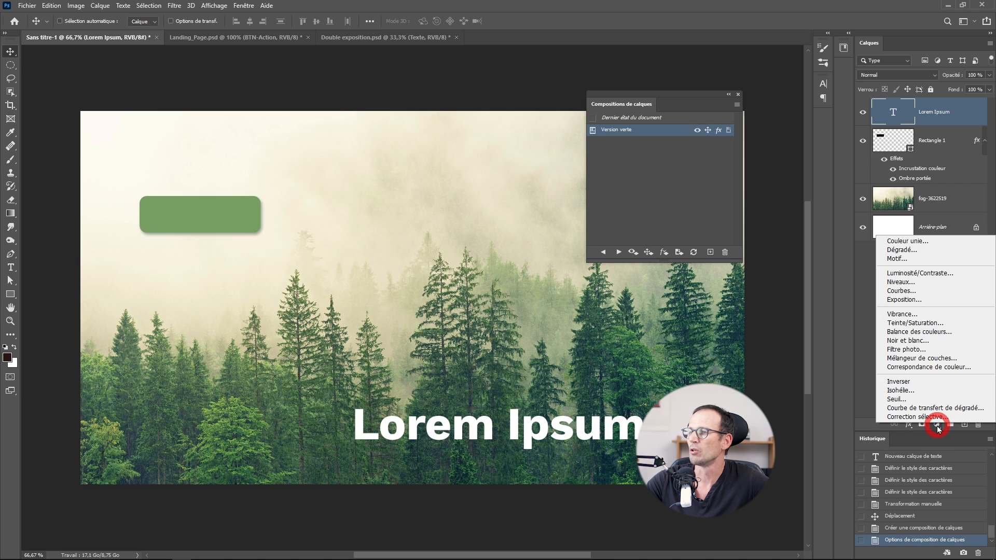
pyautogui.click(937, 429)
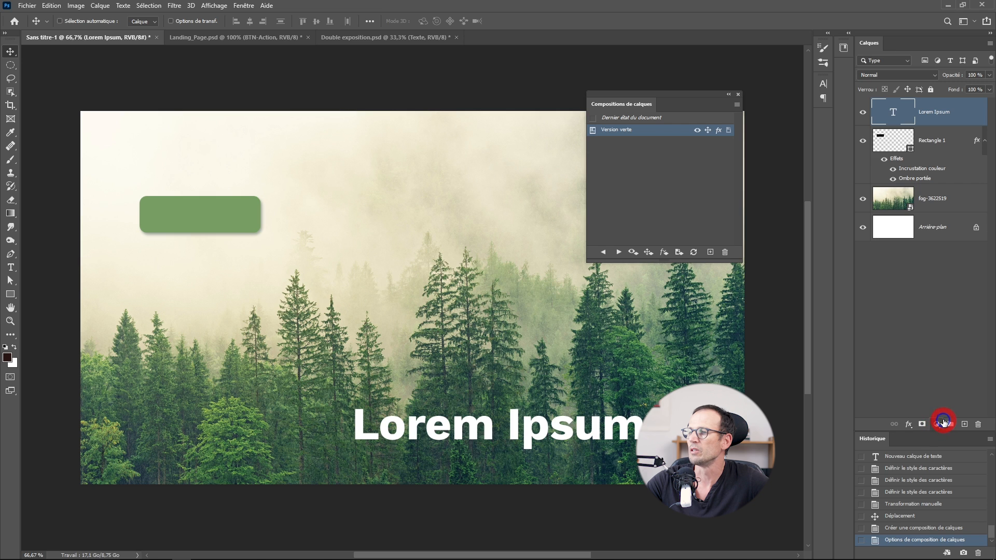
pyautogui.click(939, 429)
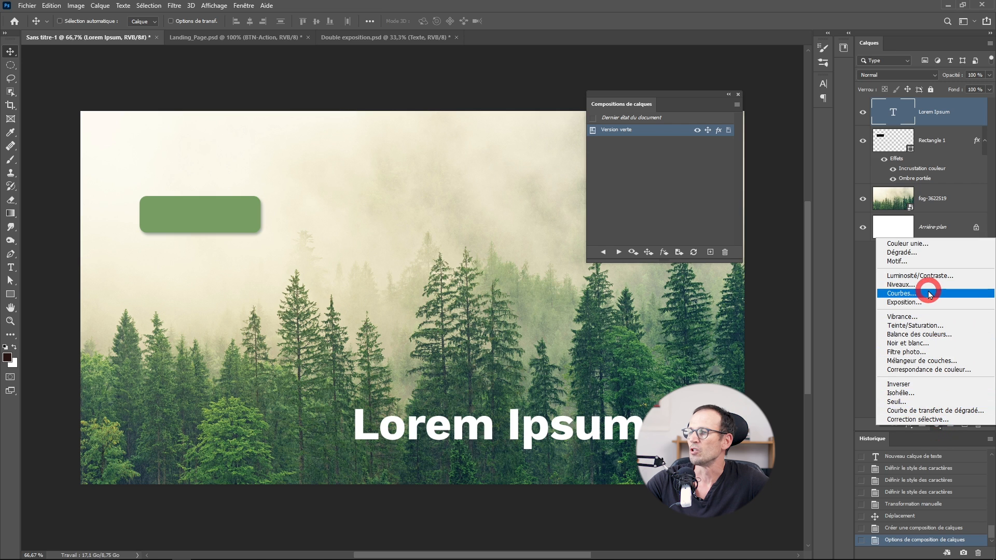
pyautogui.click(924, 344)
pyautogui.click(744, 270)
pyautogui.click(744, 255)
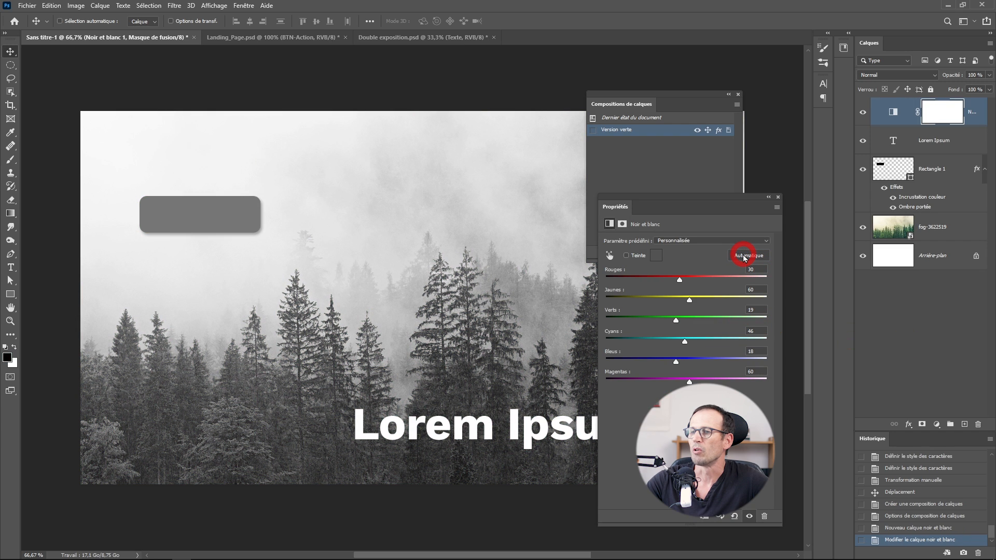
pyautogui.click(778, 199)
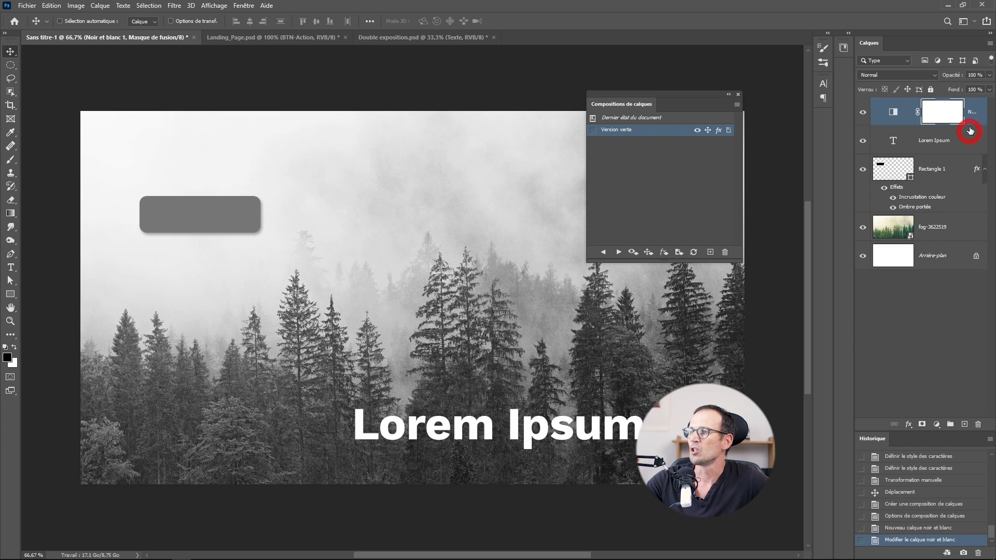
pyautogui.moveTo(978, 116); pyautogui.dragTo(967, 213)
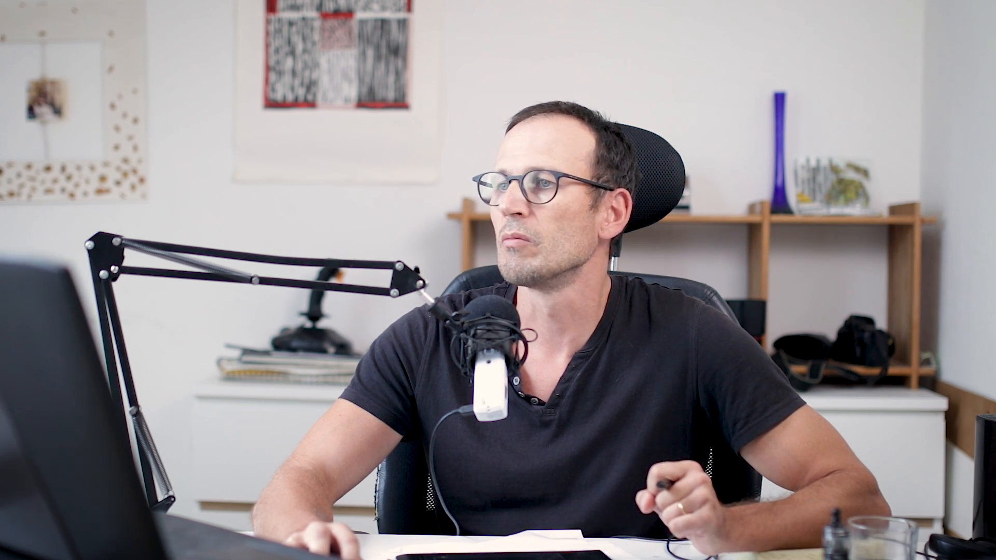
# Apply the Version verte layer comp as a check, and make the black and white adjustment layer visible again.
pyautogui.click(596, 130)
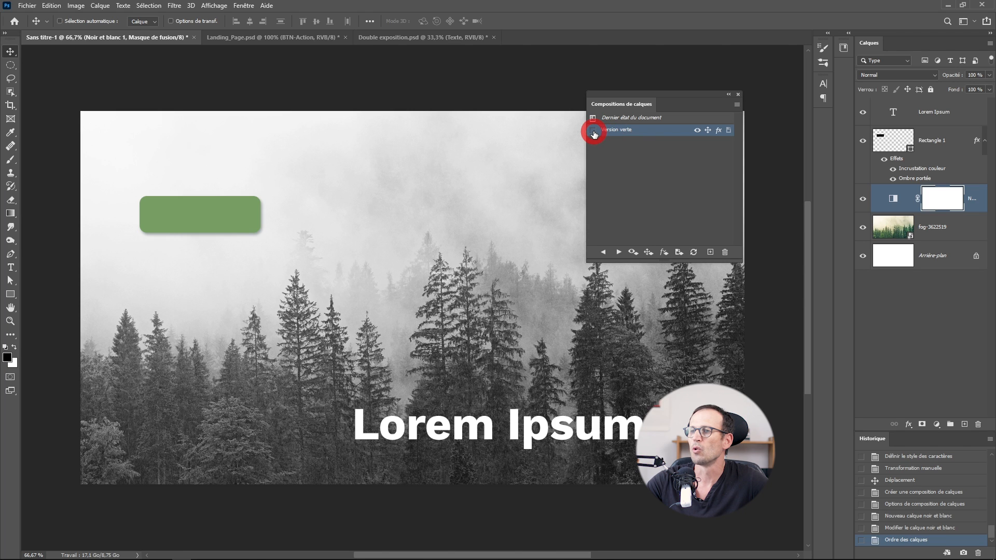
pyautogui.click(593, 131)
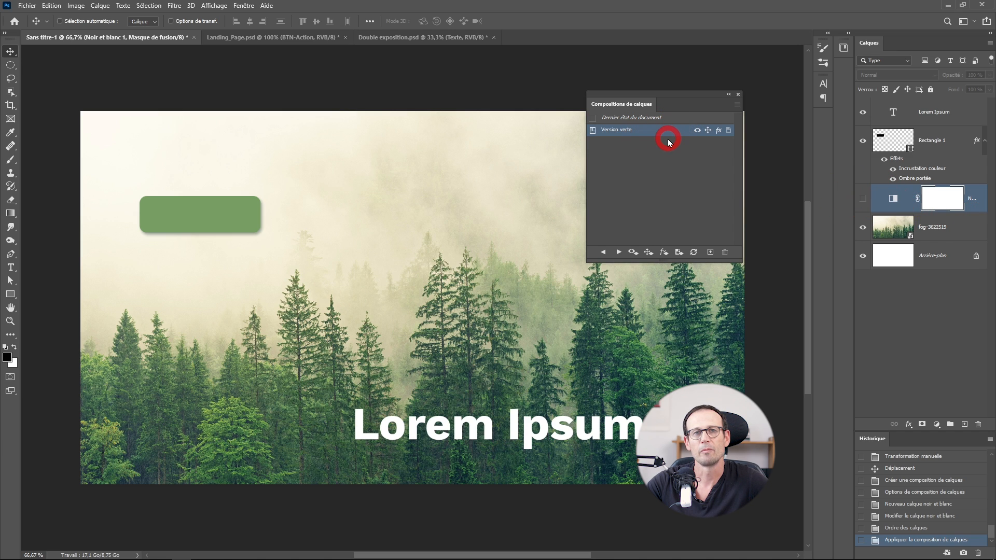
pyautogui.click(863, 200)
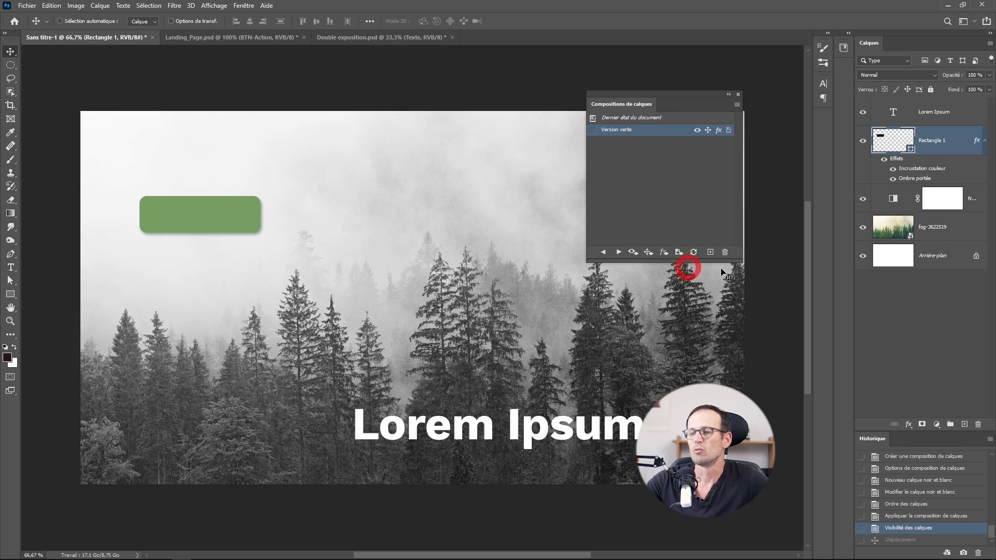
# Change the colour overlay of Rectangle 1 to white (ffffff).
pyautogui.doubleClick(907, 170)
pyautogui.click(790, 305)
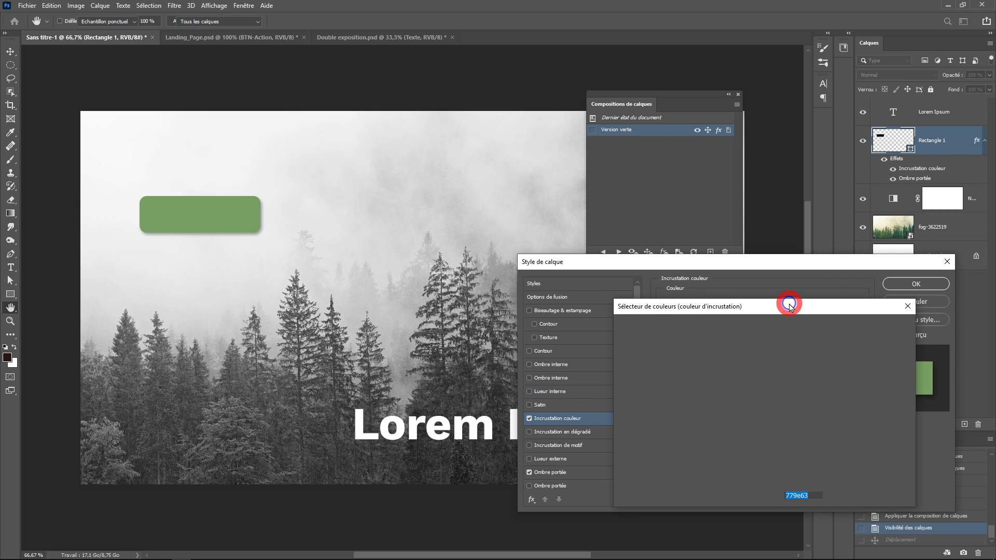
pyautogui.moveTo(672, 379); pyautogui.dragTo(610, 328)
pyautogui.click(857, 327)
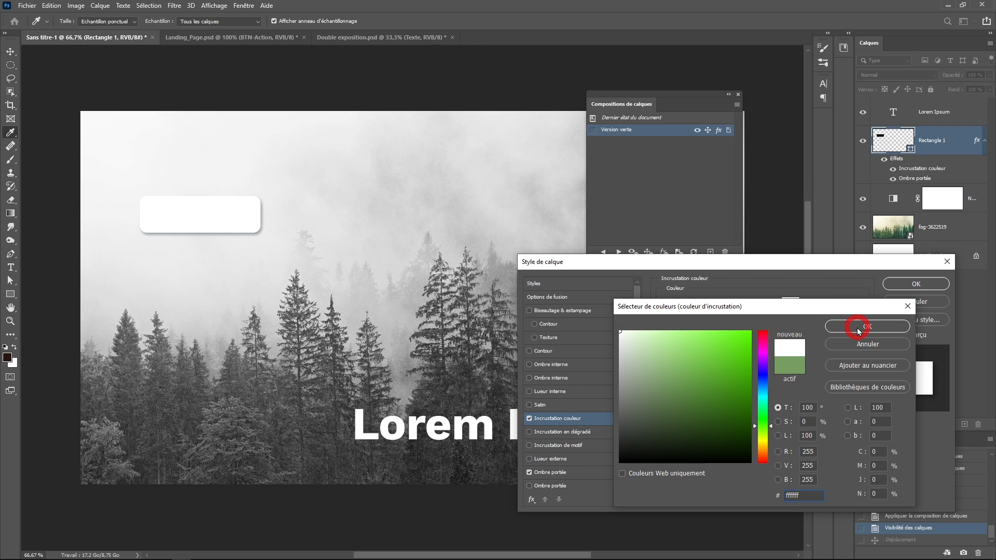
pyautogui.click(901, 282)
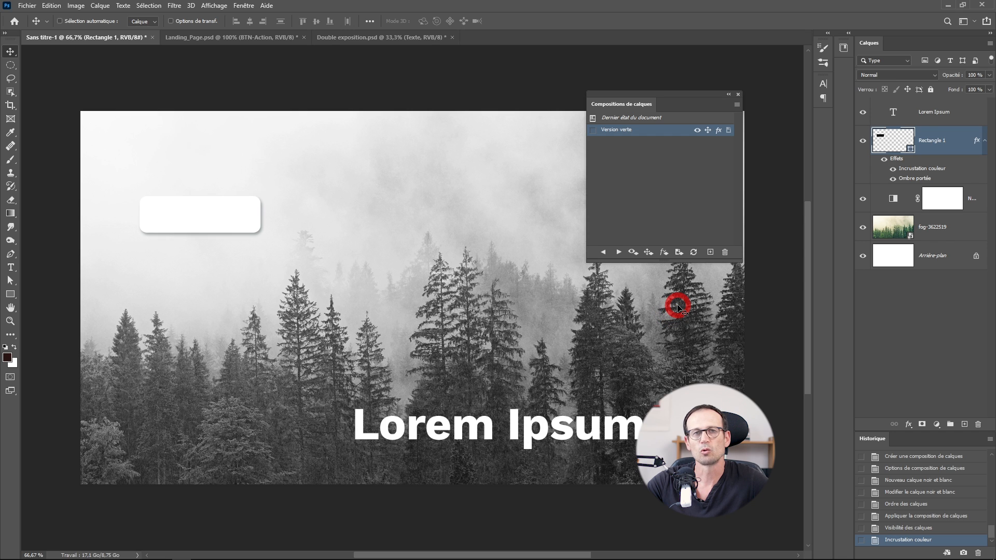
# Save the current black and white design as a layer comp named Noir et blanc.
pyautogui.click(710, 253)
pyautogui.click(590, 207)
pyautogui.write('Noir et blanc')
pyautogui.click(759, 202)
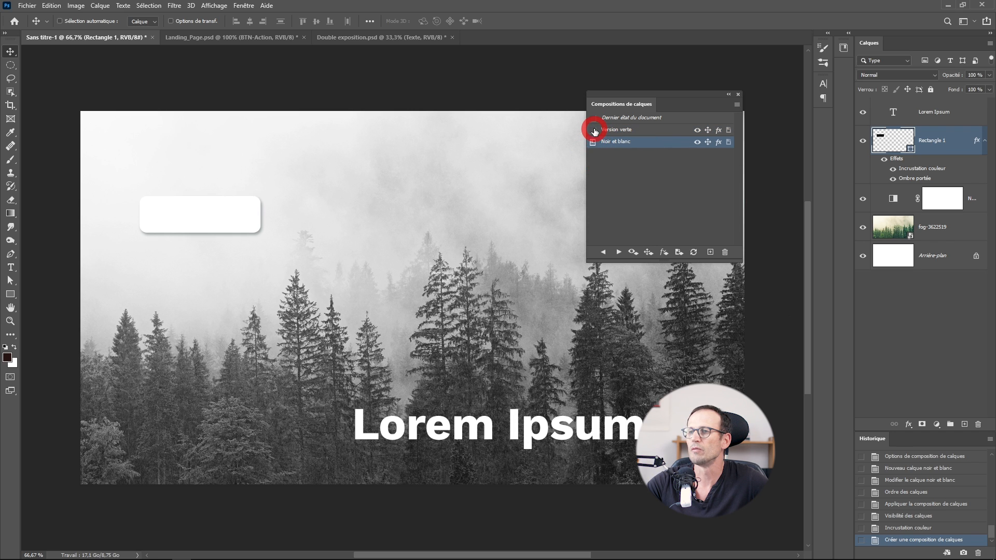
# Apply the Version verte layer comp, compare it with Noir et blanc, and return to Version verte.
pyautogui.click(594, 130)
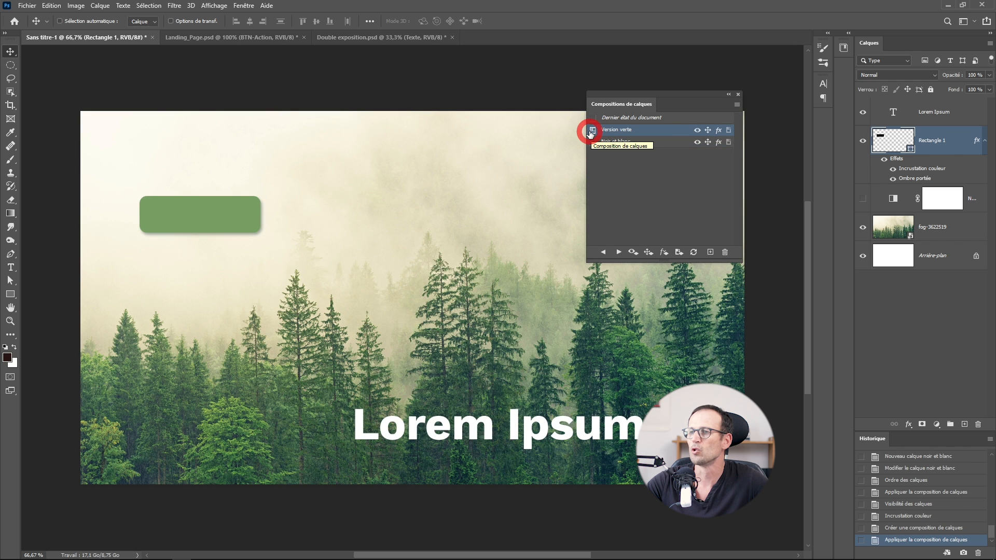
pyautogui.click(593, 142)
pyautogui.click(592, 130)
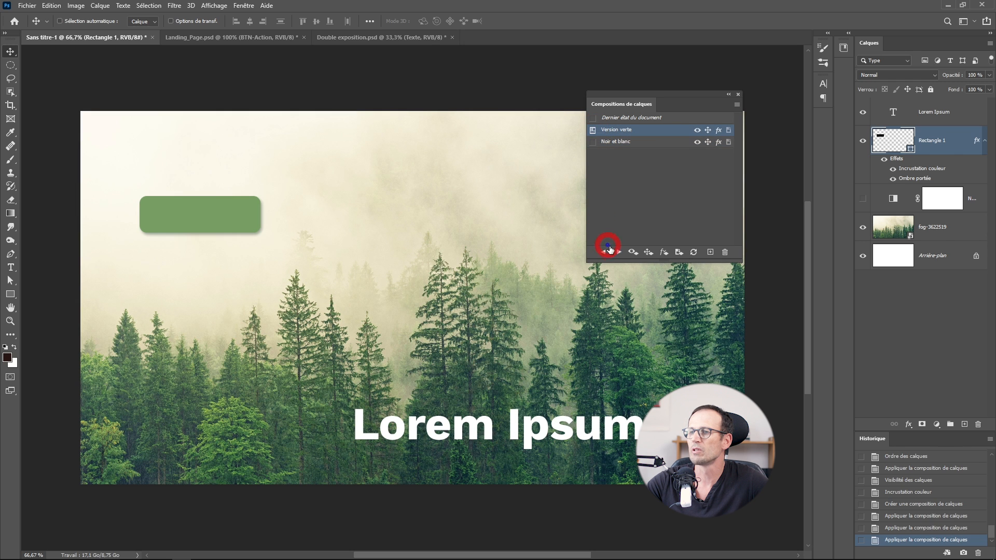
# Cycle repeatedly through the saved layer comps to compare the two versions, ending on Version verte.
pyautogui.click(620, 253)
pyautogui.click(620, 253)
pyautogui.click(619, 253)
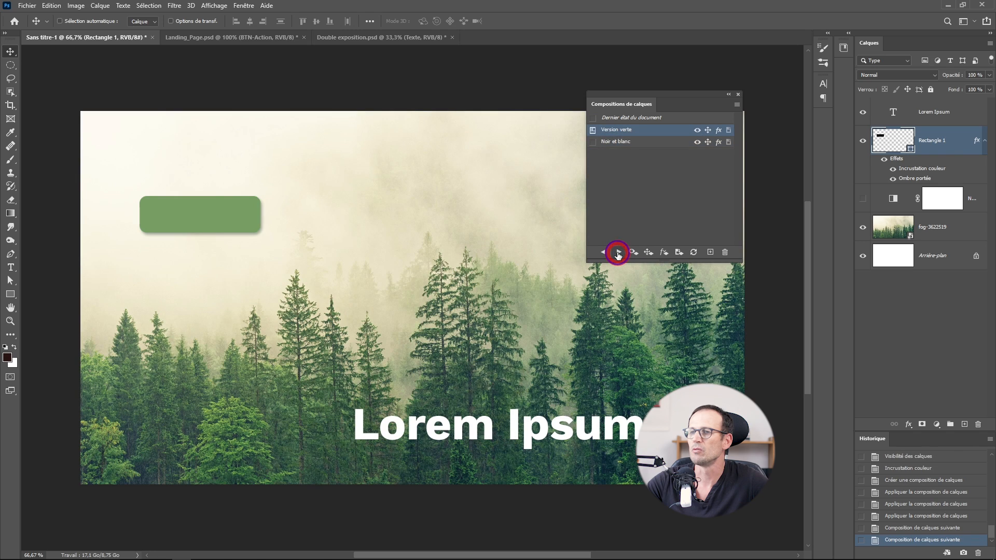
pyautogui.click(618, 253)
pyautogui.click(618, 253)
pyautogui.click(618, 253)
pyautogui.click(618, 253)
pyautogui.click(618, 254)
pyautogui.click(618, 254)
pyautogui.click(618, 253)
pyautogui.click(618, 253)
pyautogui.click(618, 253)
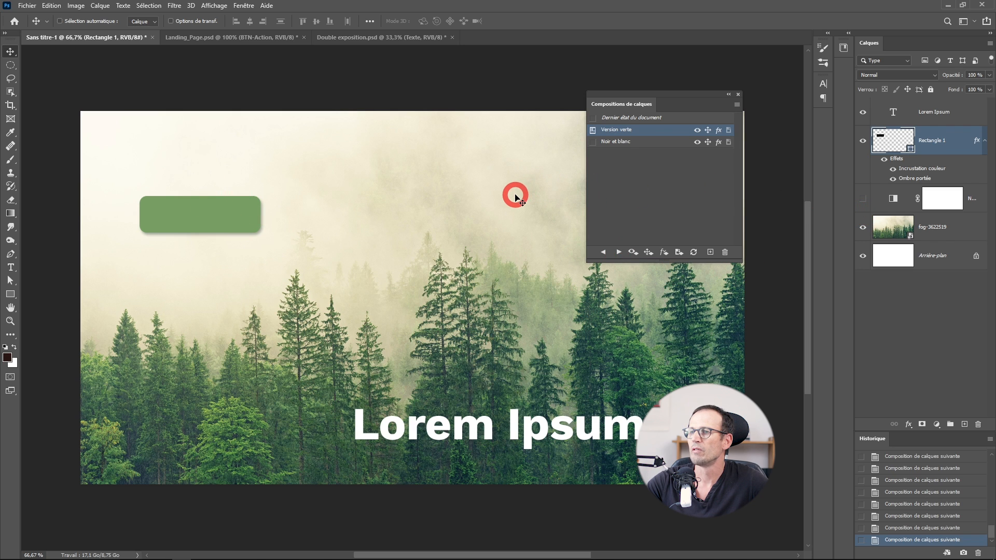
# Move the green rectangle to the image's upper-right area and the Lorem Ipsum text to the upper-left area.
pyautogui.moveTo(237, 218); pyautogui.dragTo(564, 196)
pyautogui.moveTo(686, 97); pyautogui.dragTo(216, 253)
pyautogui.moveTo(382, 249); pyautogui.dragTo(613, 188)
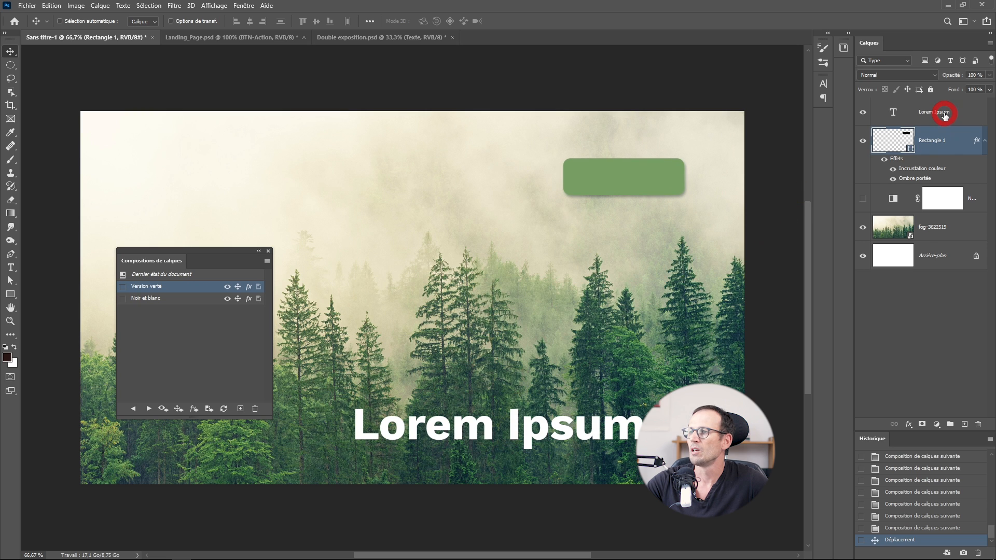
pyautogui.keyDown('ctrl'); pyautogui.click(542, 439); pyautogui.keyUp('ctrl')
pyautogui.moveTo(541, 438); pyautogui.dragTo(313, 191)
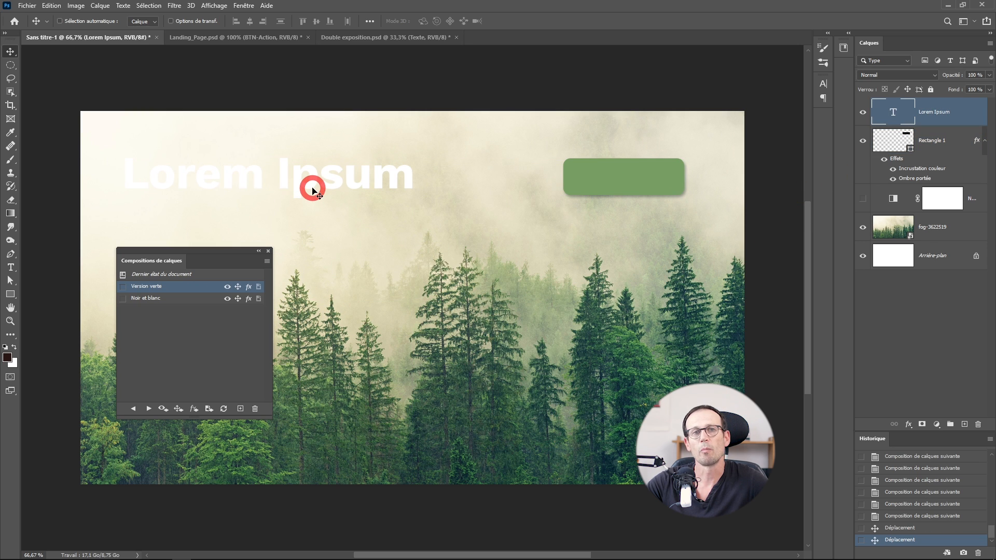
# Add a colour overlay to the Lorem Ipsum text using a dark green sampled from the lower trees.
pyautogui.click(909, 424)
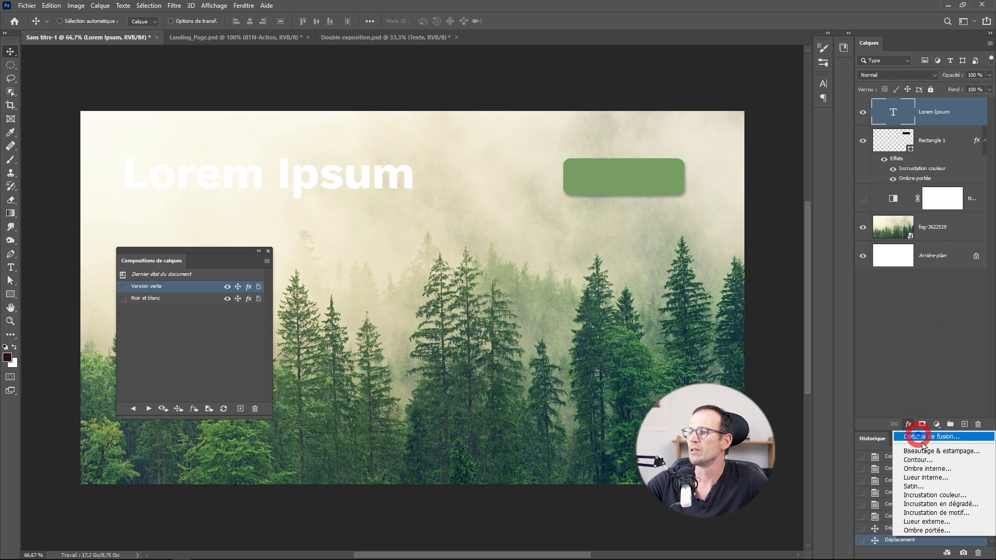
pyautogui.click(933, 497)
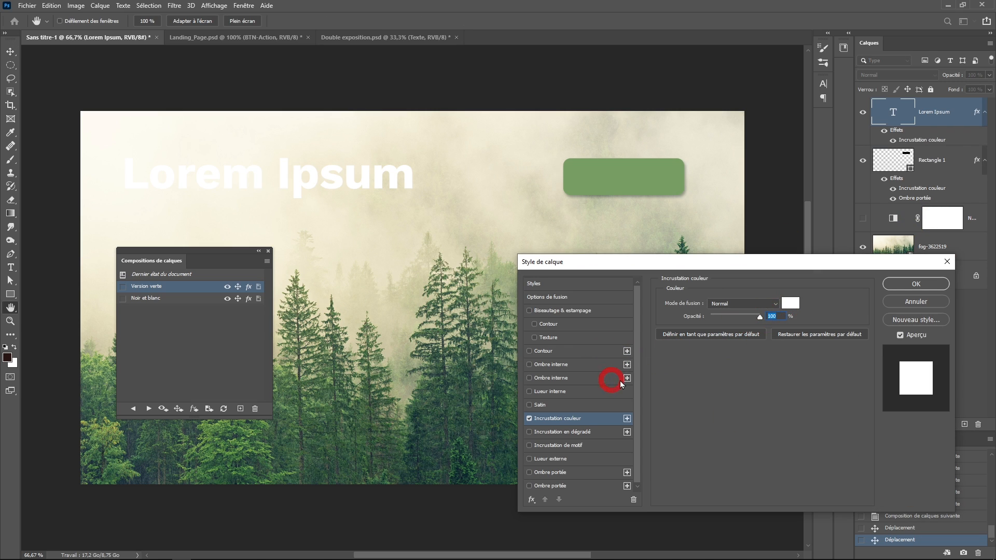
pyautogui.click(791, 303)
pyautogui.click(460, 472)
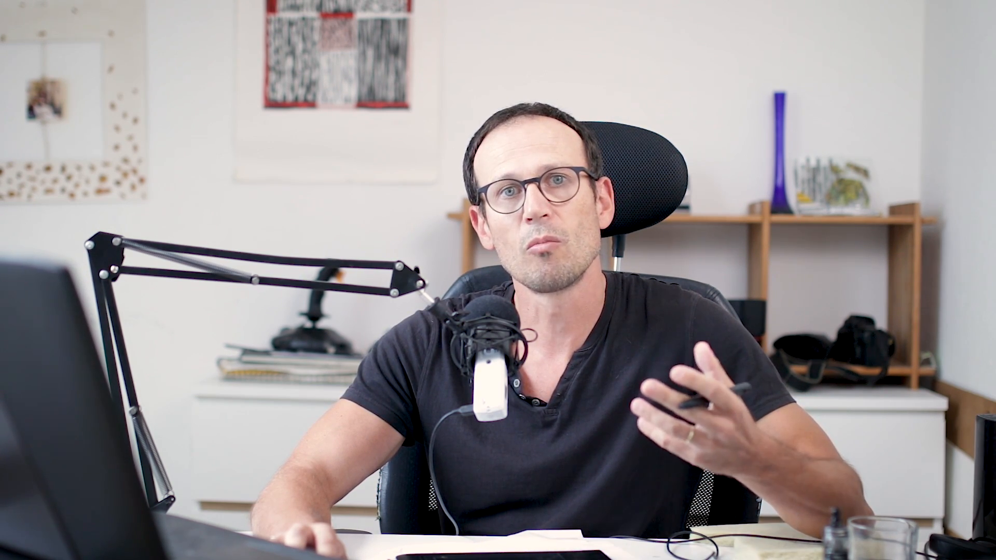
pyautogui.click(910, 286)
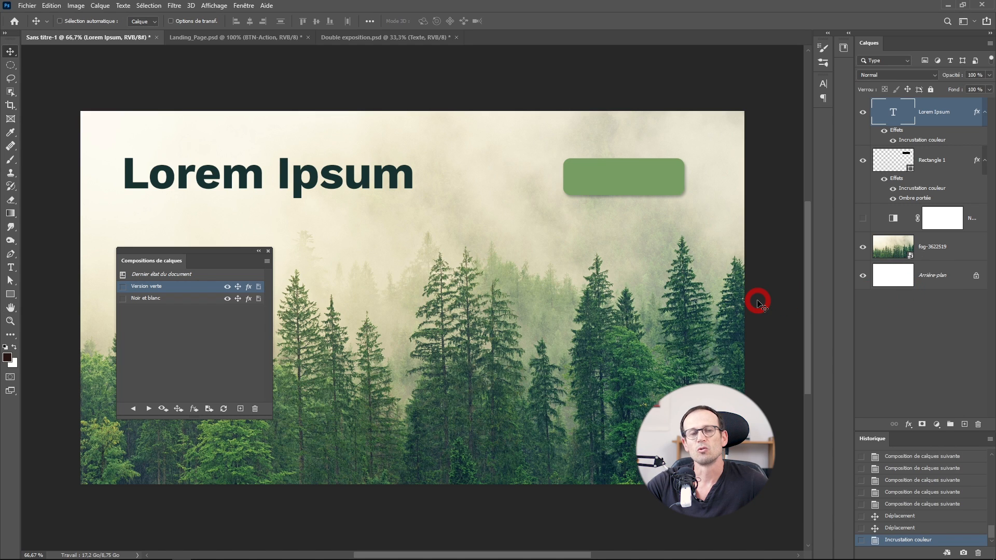
# Save the rearranged layout as a new layer comp named Version verte bouton à droite, capturing visibility, position and appearance.
pyautogui.moveTo(225, 250); pyautogui.dragTo(544, 232)
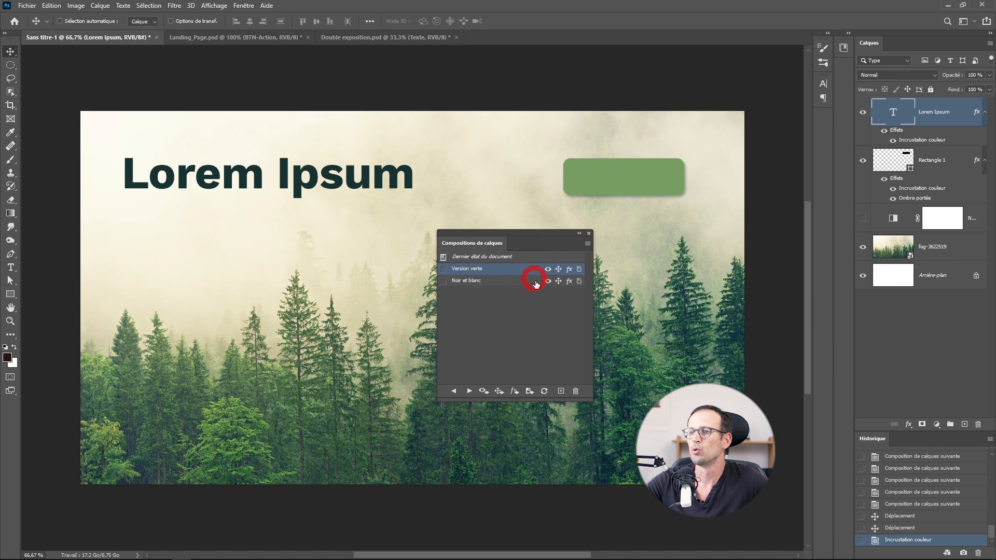
pyautogui.click(561, 392)
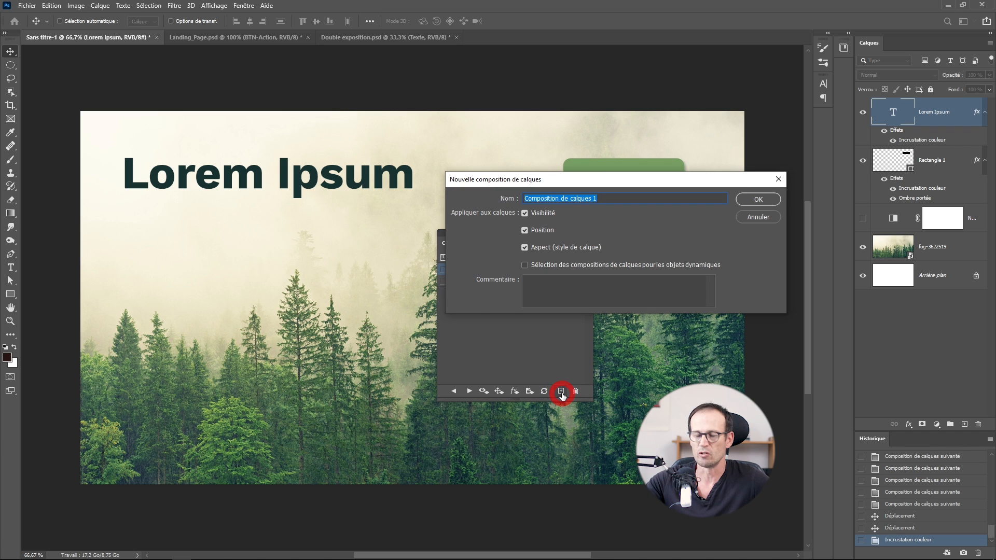
pyautogui.write('Versi')
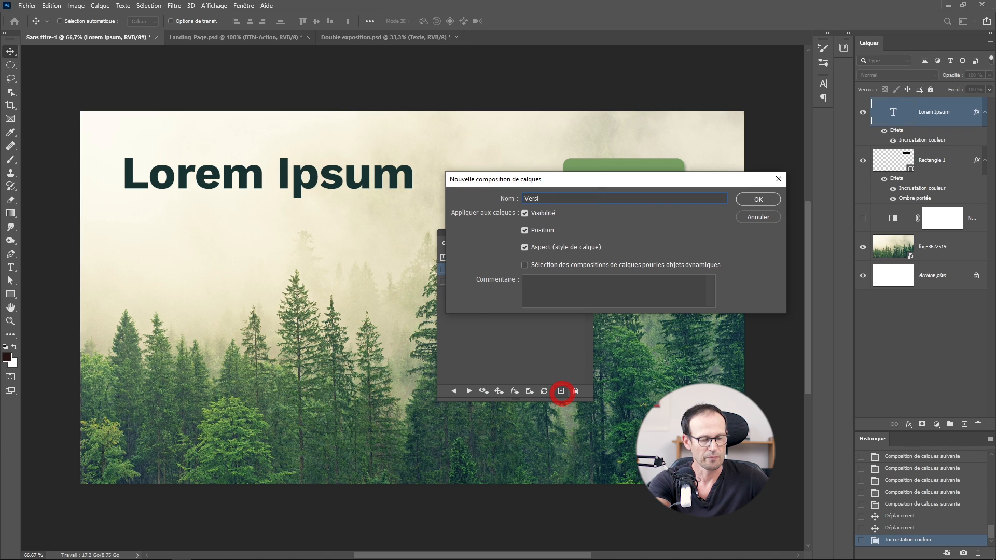
pyautogui.write('on verte')
pyautogui.write('bouton à droite')
pyautogui.press('Return')
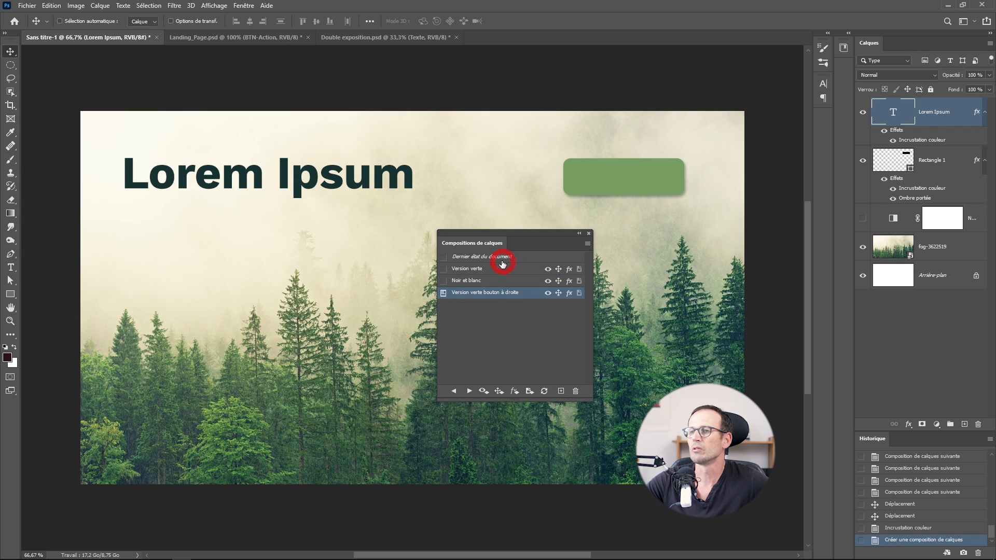
# Compare the Version verte, Noir et blanc and Version verte bouton à droite layer comps by applying each one.
pyautogui.moveTo(519, 240); pyautogui.dragTo(629, 261)
pyautogui.click(556, 302)
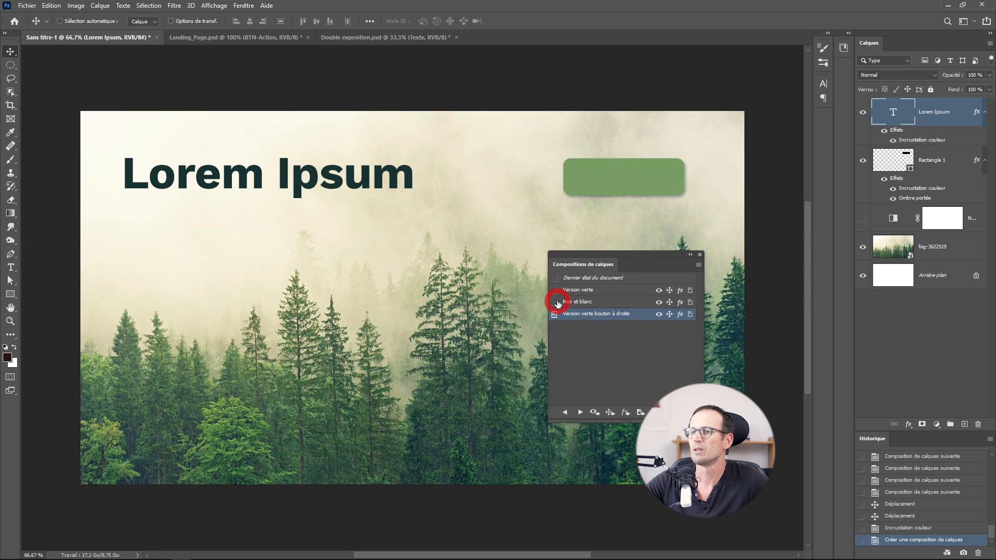
pyautogui.click(556, 291)
pyautogui.moveTo(605, 258); pyautogui.dragTo(643, 188)
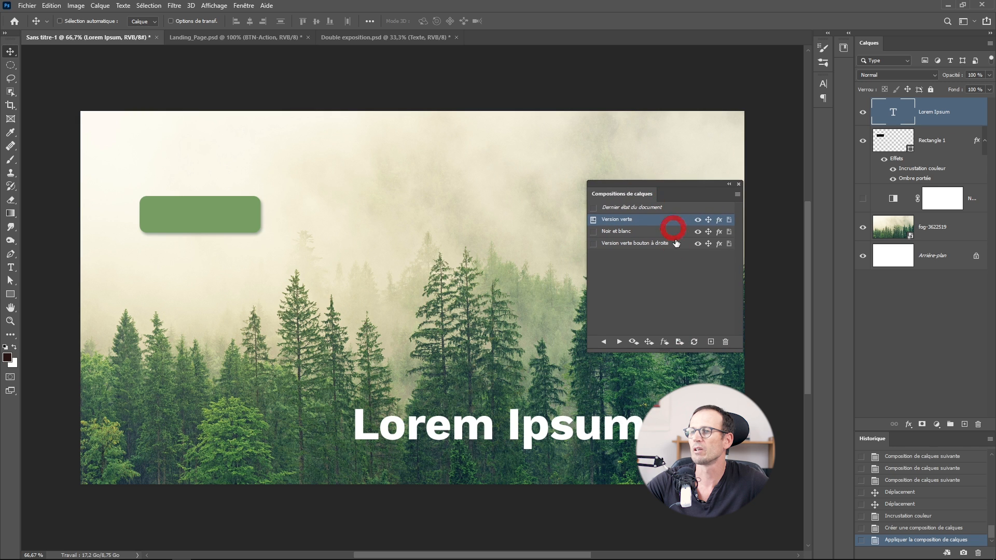
pyautogui.click(593, 231)
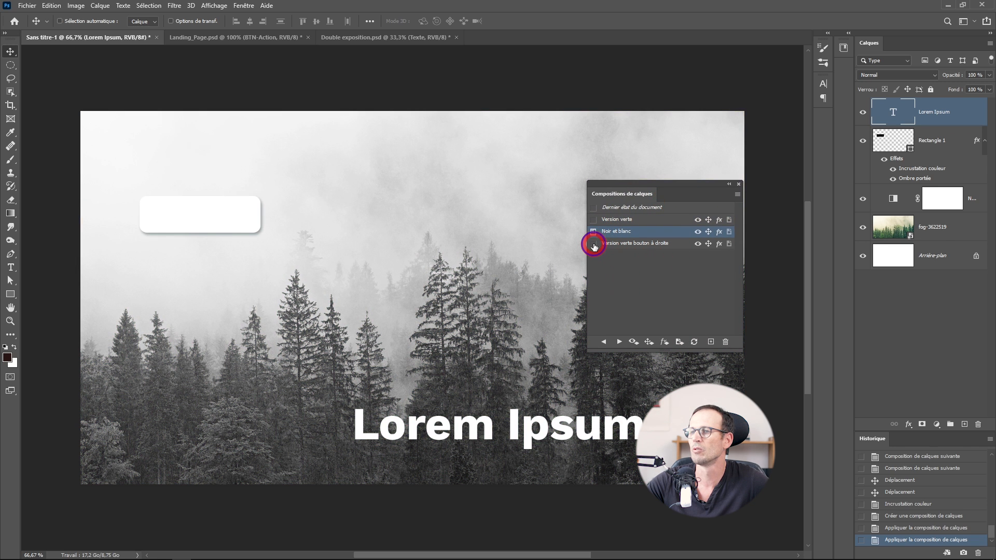
pyautogui.click(594, 243)
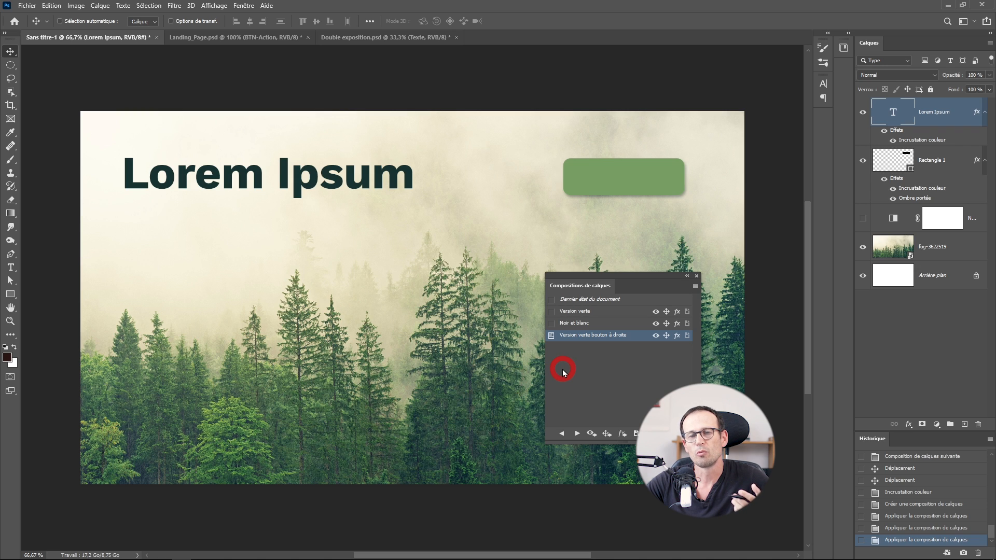
# Apply the Version verte layer comp and change the rectangle's colour overlay to the green 406f3a sampled from the lower-left trees.
pyautogui.click(574, 313)
pyautogui.click(551, 313)
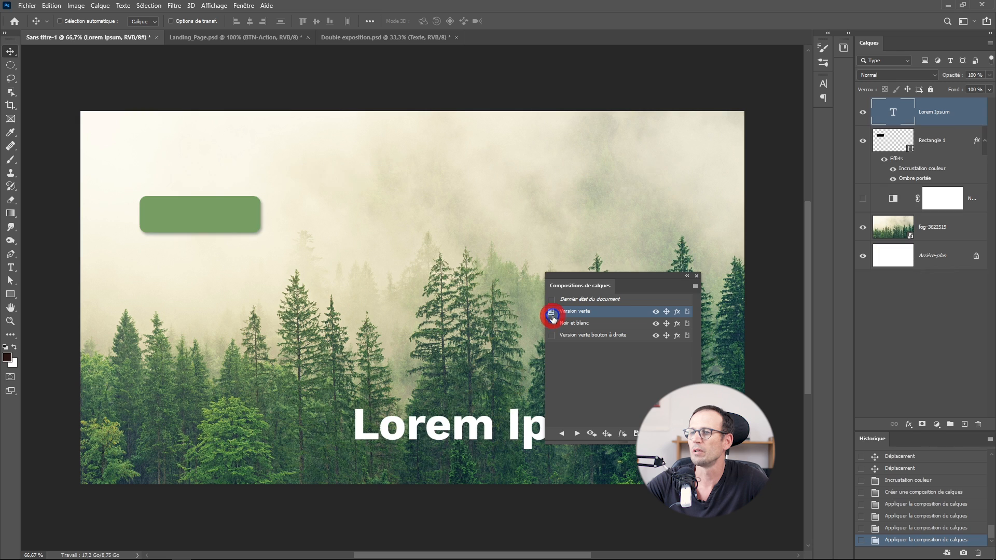
pyautogui.moveTo(604, 276); pyautogui.dragTo(506, 126)
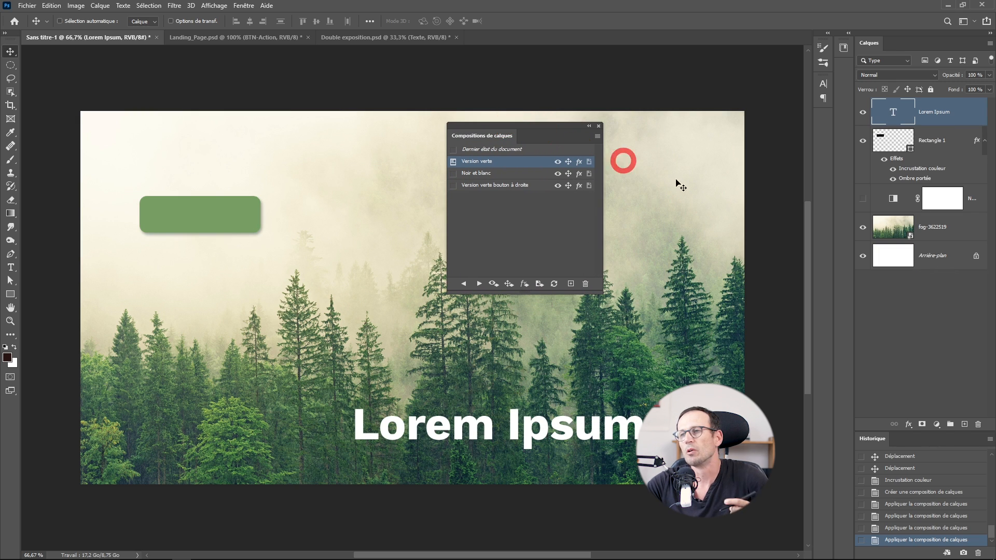
pyautogui.click(916, 173)
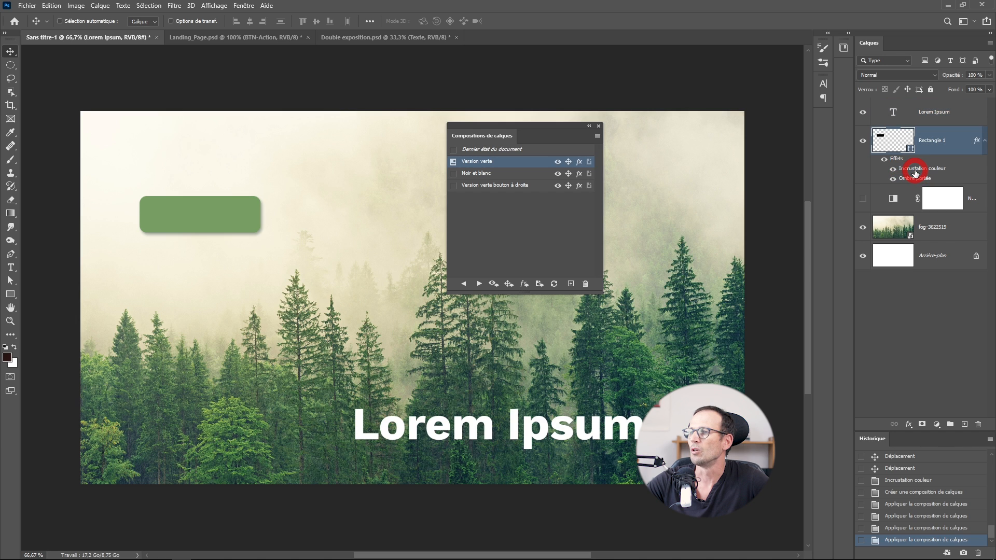
pyautogui.doubleClick(915, 172)
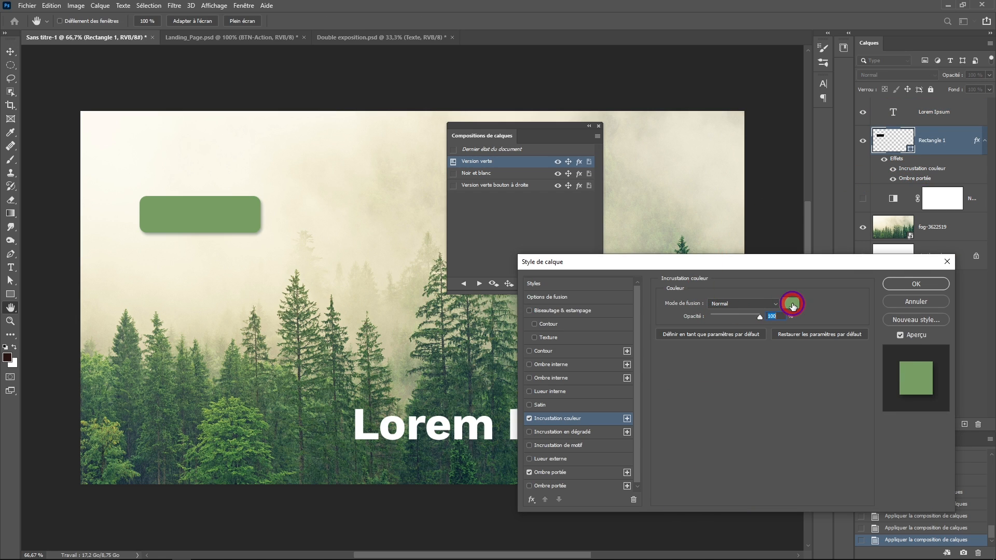
pyautogui.click(792, 306)
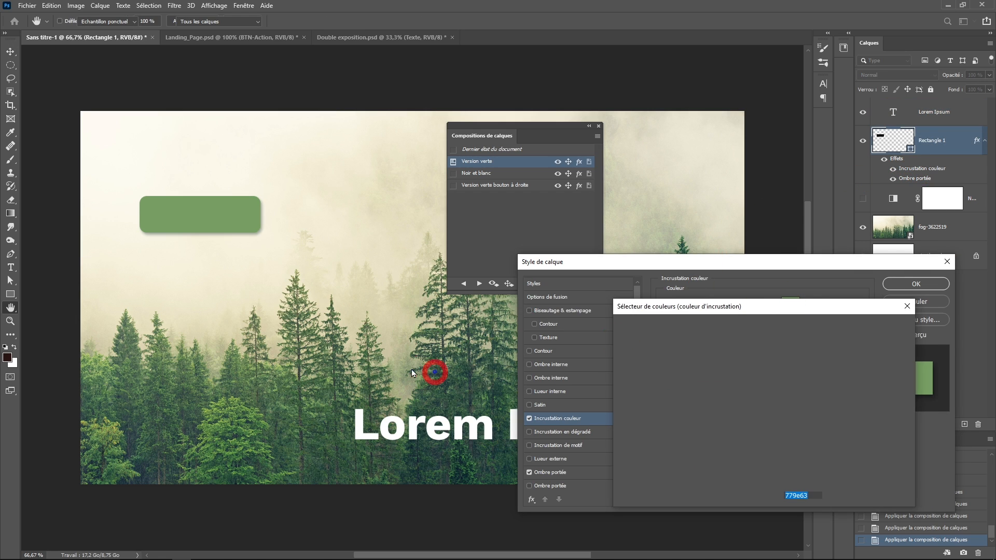
pyautogui.click(217, 426)
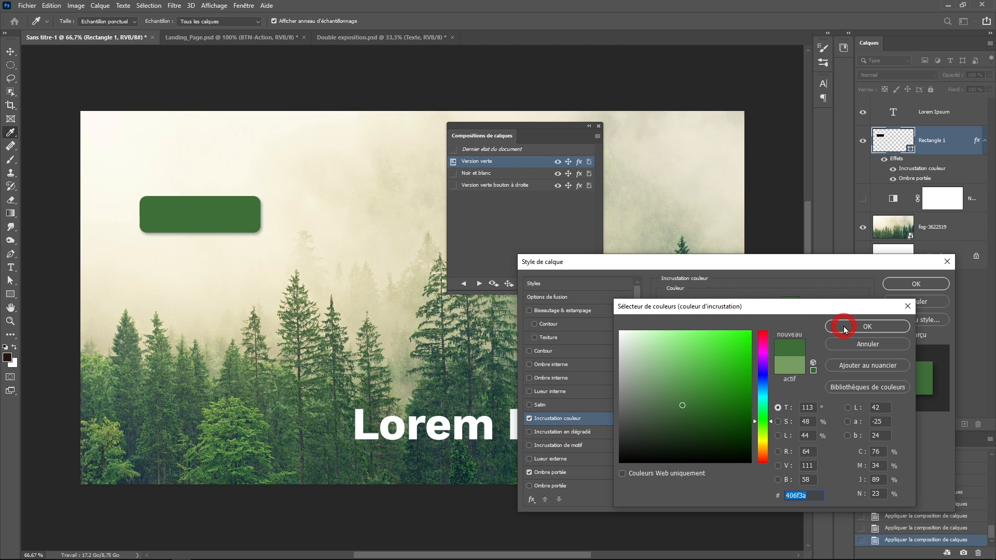
pyautogui.click(848, 326)
pyautogui.click(917, 284)
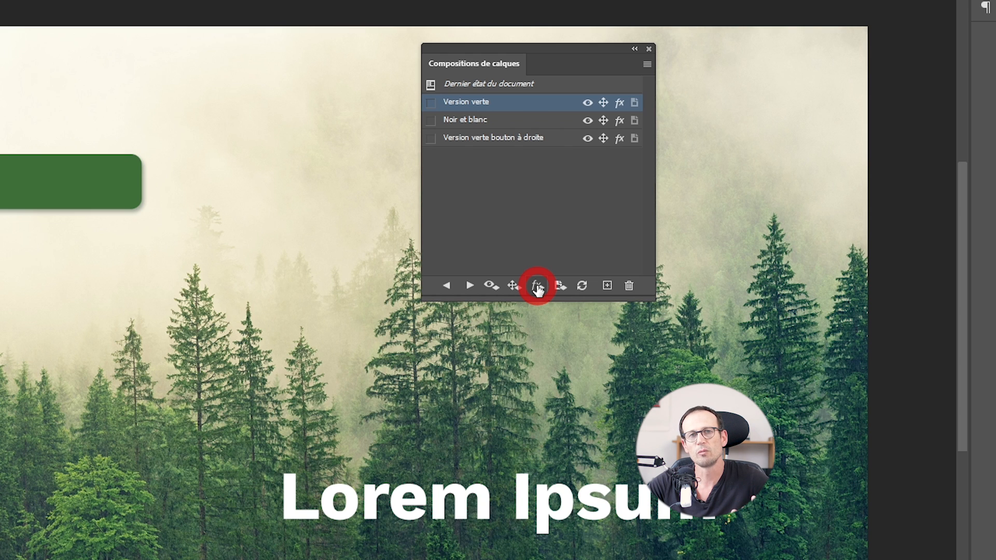
# Update the Version verte layer comp with the new rectangle colour and check it against Version verte bouton à droite.
pyautogui.click(583, 286)
pyautogui.click(582, 287)
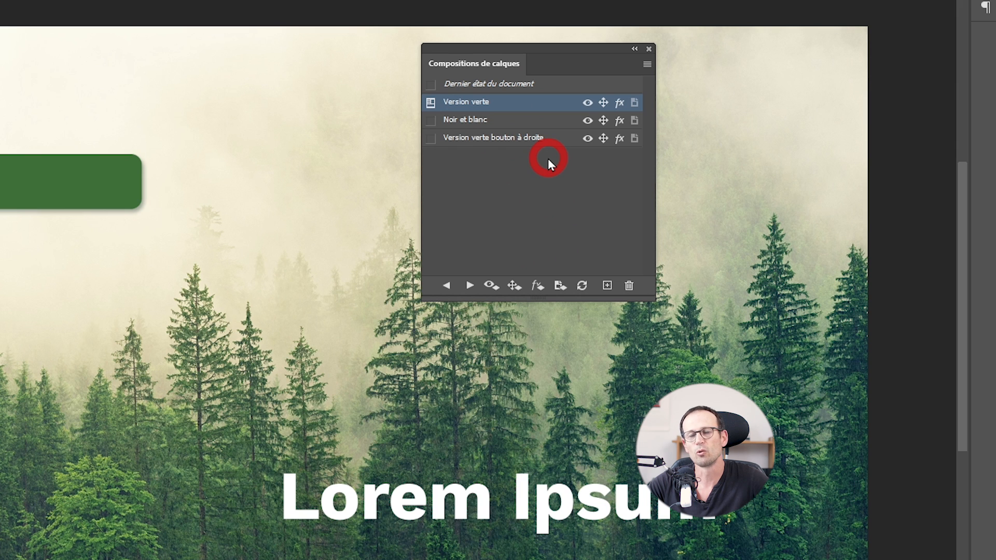
pyautogui.click(434, 124)
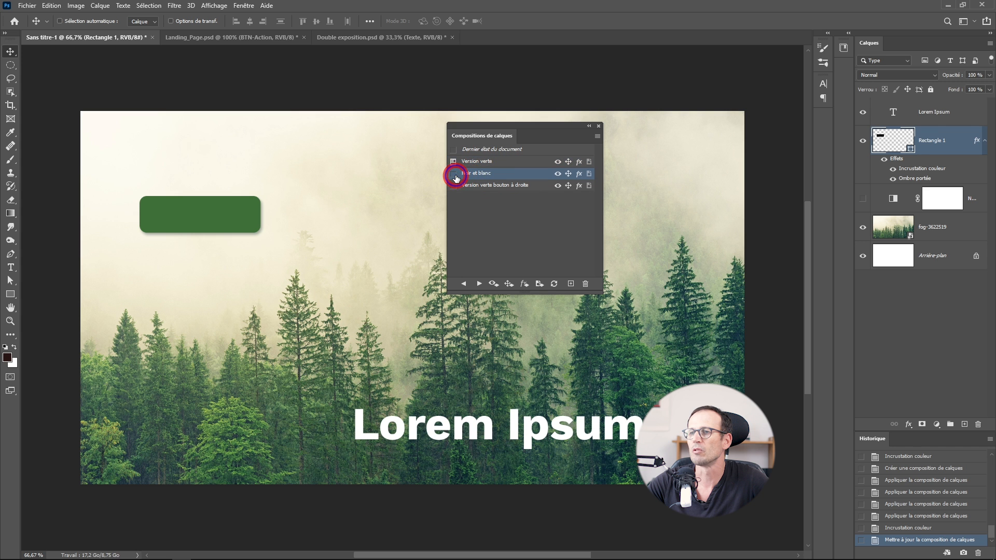
pyautogui.click(454, 186)
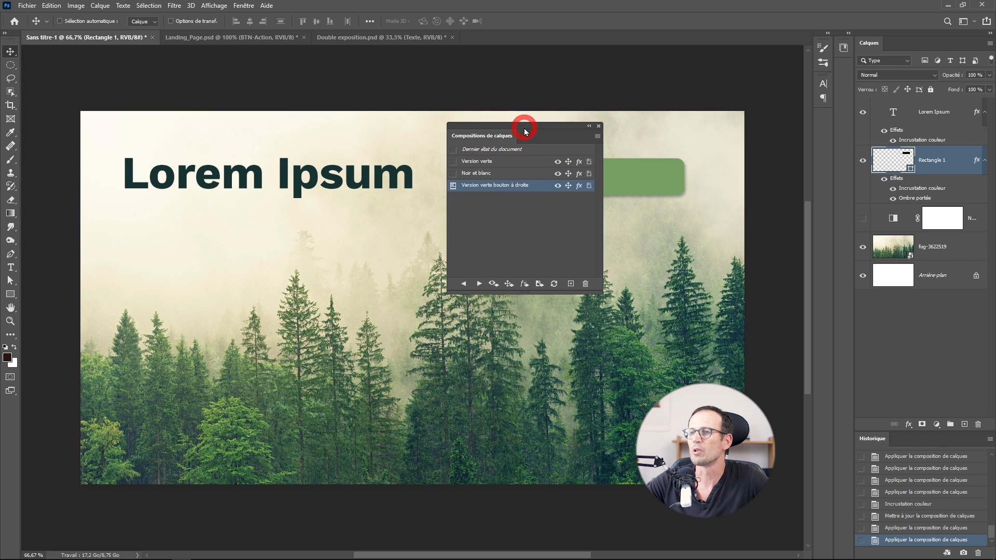
pyautogui.moveTo(525, 130); pyautogui.dragTo(334, 265)
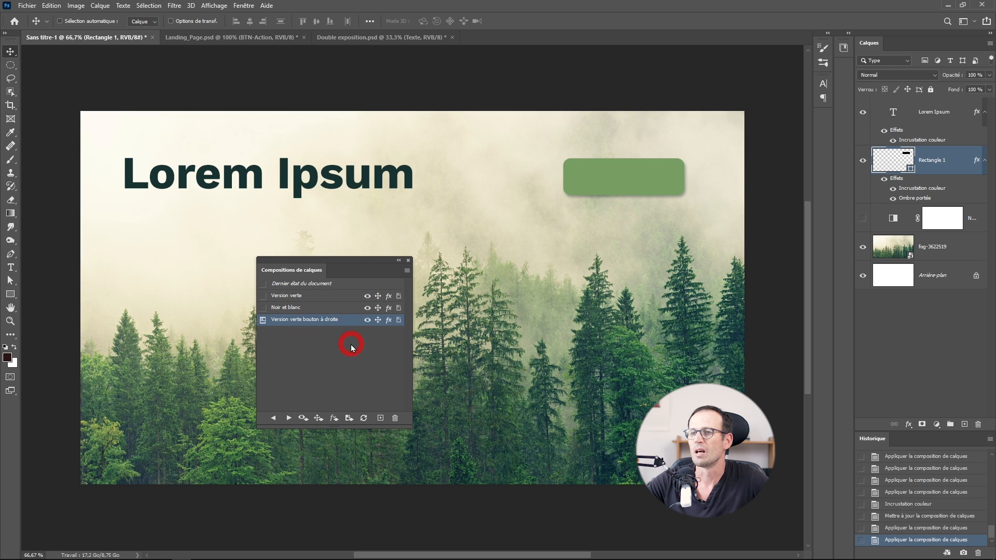
pyautogui.click(264, 300)
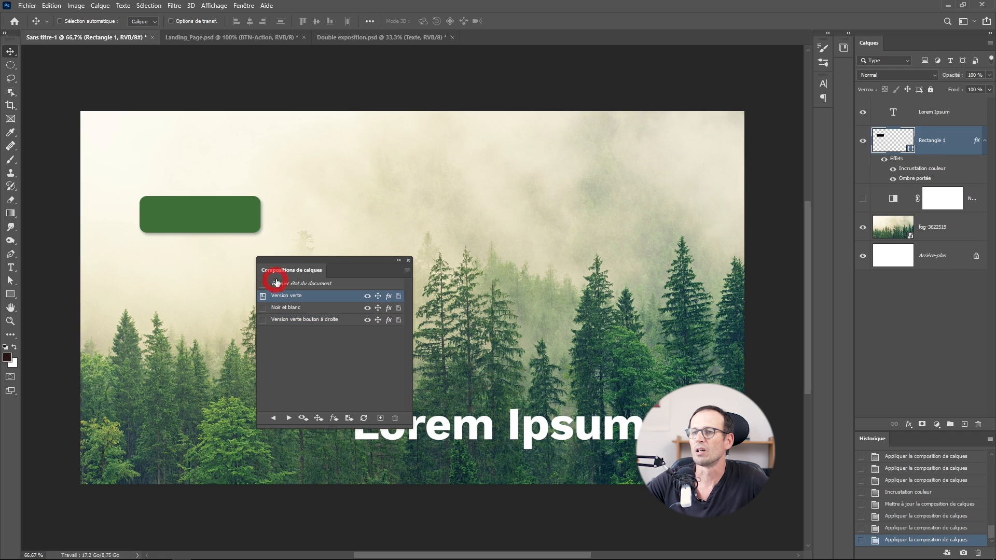
pyautogui.moveTo(338, 265); pyautogui.dragTo(539, 196)
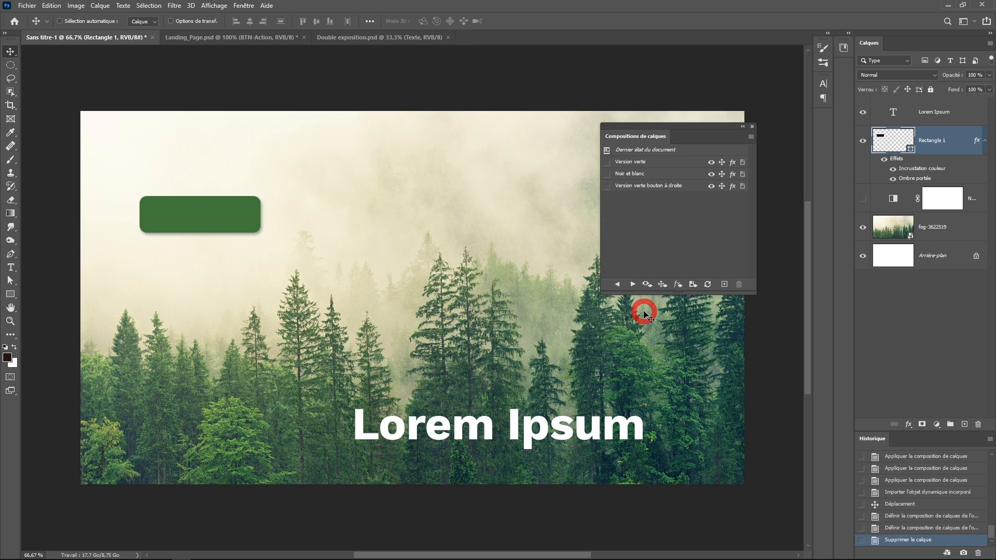
# Delete the Rectangle 1 layer and clear the warning on the Version verte layer comp.
pyautogui.moveTo(954, 148); pyautogui.dragTo(979, 424)
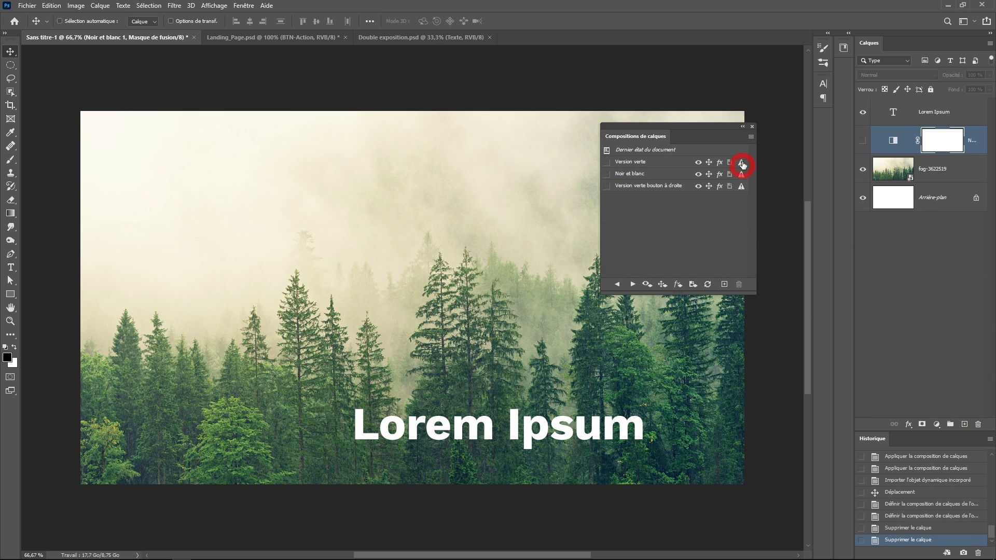
pyautogui.moveTo(743, 188)
pyautogui.click(741, 164)
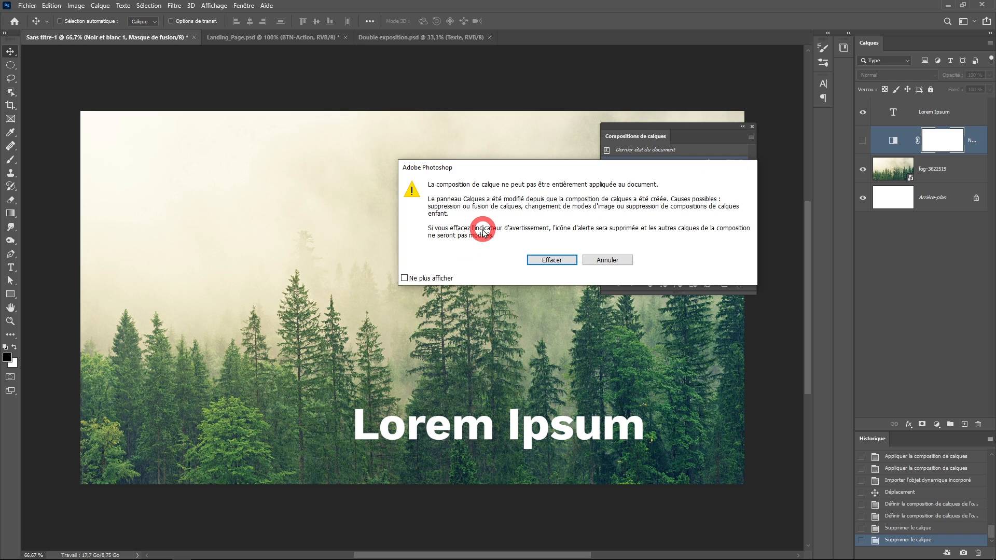
pyautogui.click(550, 261)
# Apply the Noir et blanc and Version verte bouton à droite layer comps and review their warnings.
pyautogui.click(608, 175)
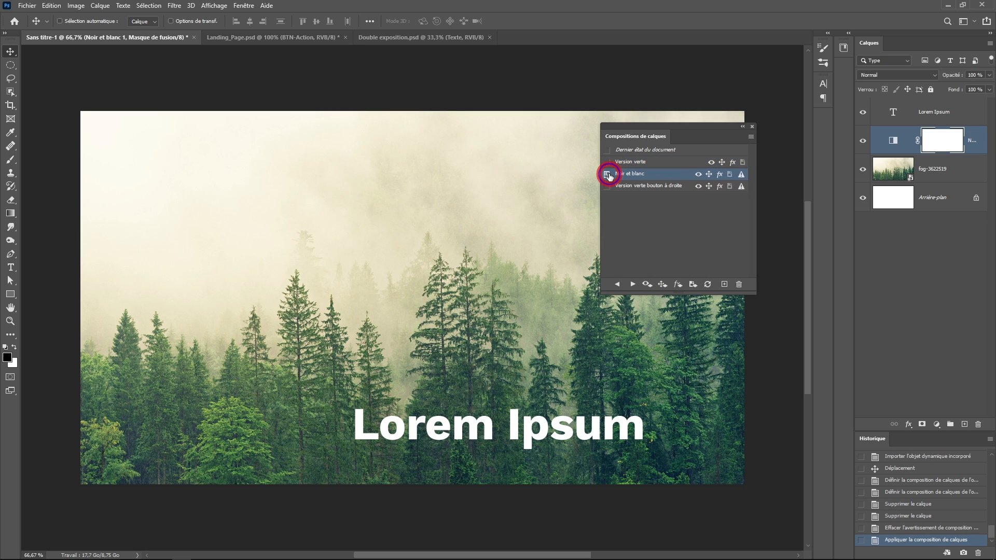
pyautogui.click(611, 187)
pyautogui.click(741, 175)
pyautogui.click(560, 260)
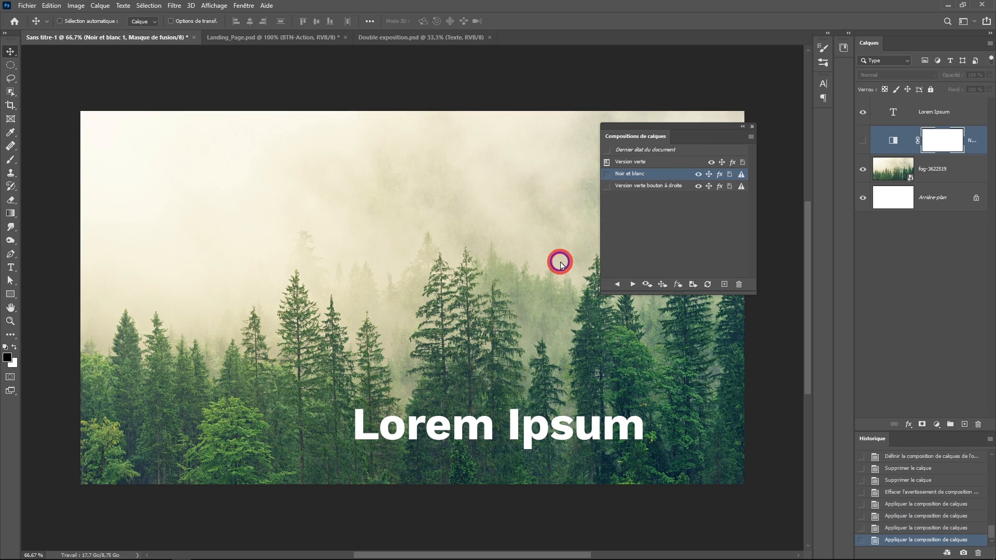
pyautogui.click(741, 188)
pyautogui.click(608, 260)
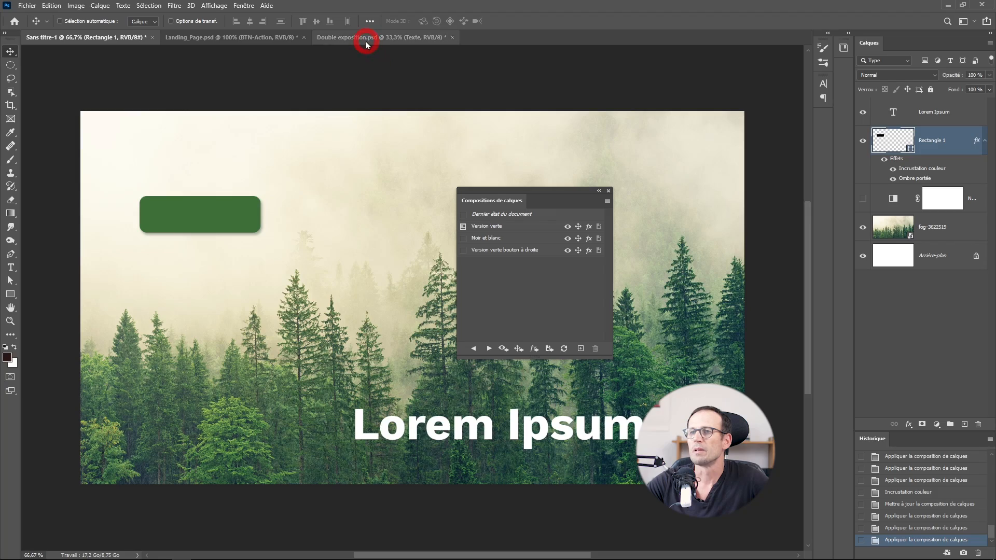
# Switch to the Double exposition.psd document and apply its Bleu texte en bas layer comp.
pyautogui.click(366, 41)
pyautogui.moveTo(565, 196); pyautogui.dragTo(709, 131)
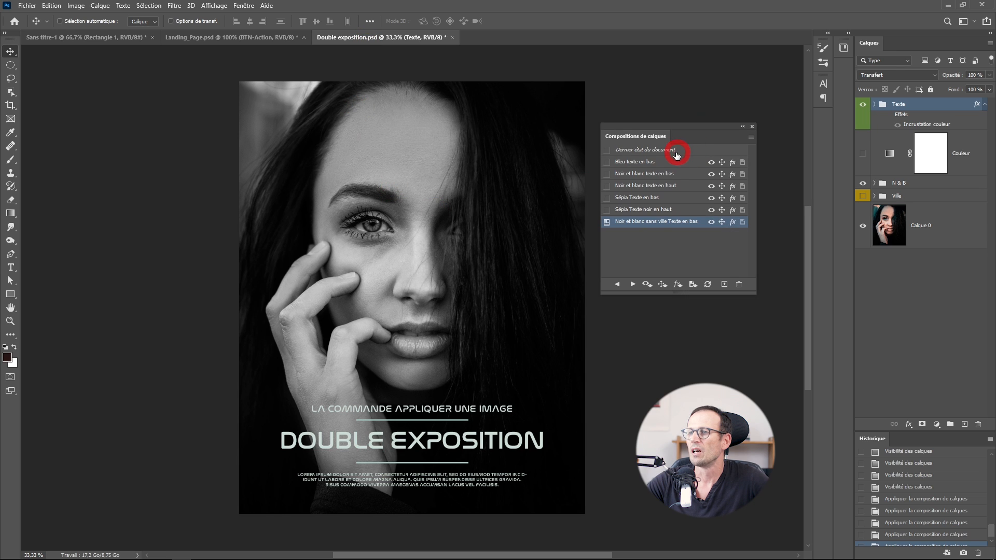
pyautogui.click(608, 162)
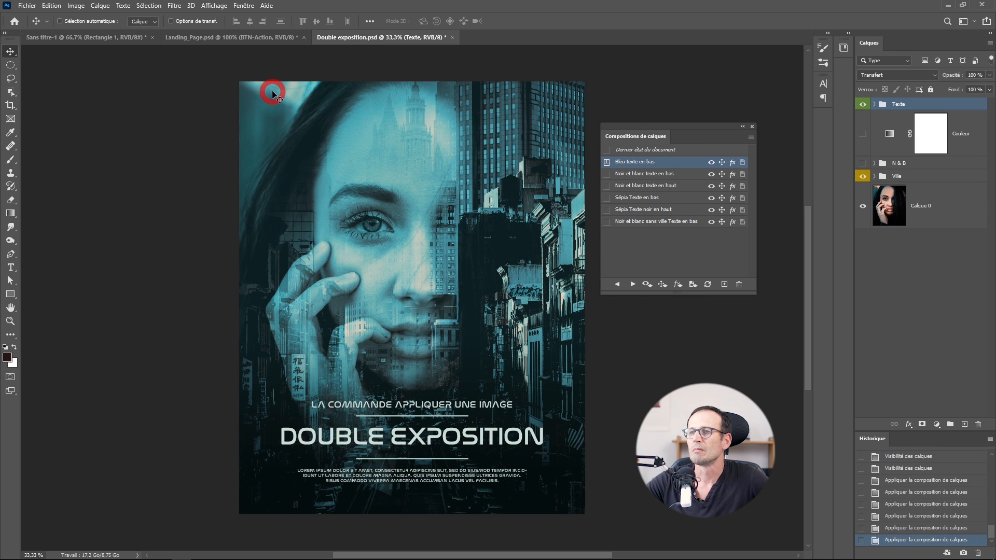
# Return to the forest document and place Double exposition.psd near the image's centre as an embedded smart object.
pyautogui.click(108, 41)
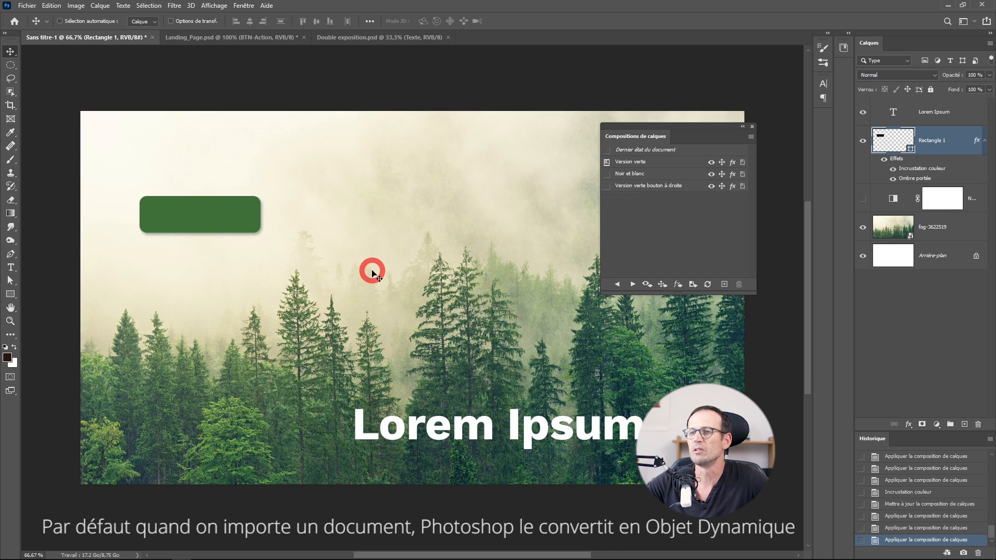
pyautogui.click(27, 5)
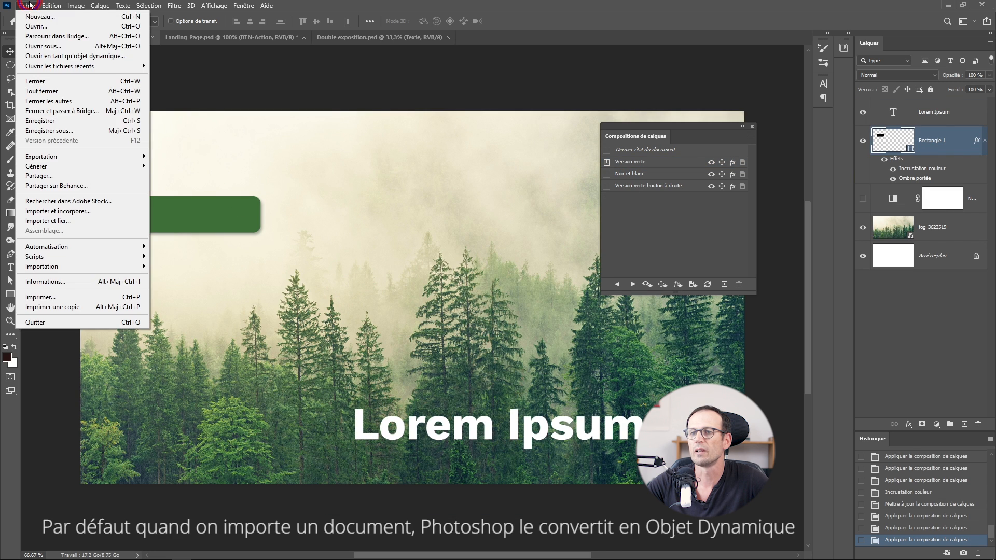
pyautogui.click(57, 91)
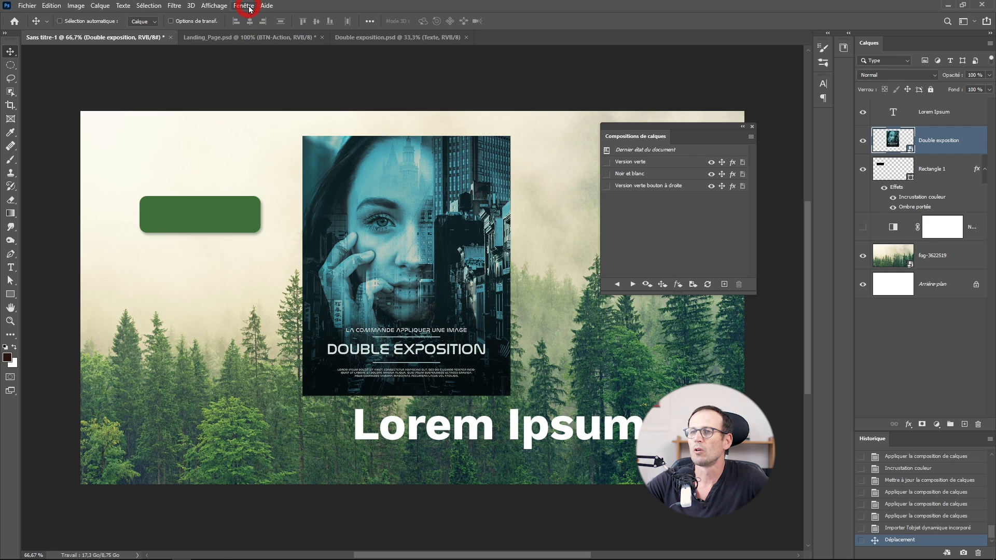
# Show the Double exposition smart object's properties and set its layer comp to Noir et blanc texte en bas.
pyautogui.click(245, 6)
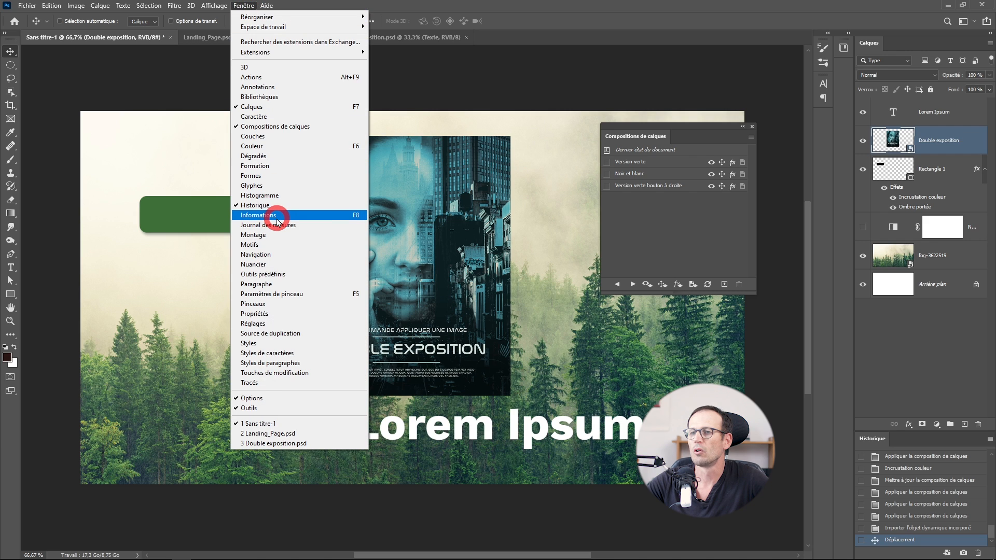
pyautogui.click(276, 313)
pyautogui.click(934, 140)
pyautogui.click(625, 231)
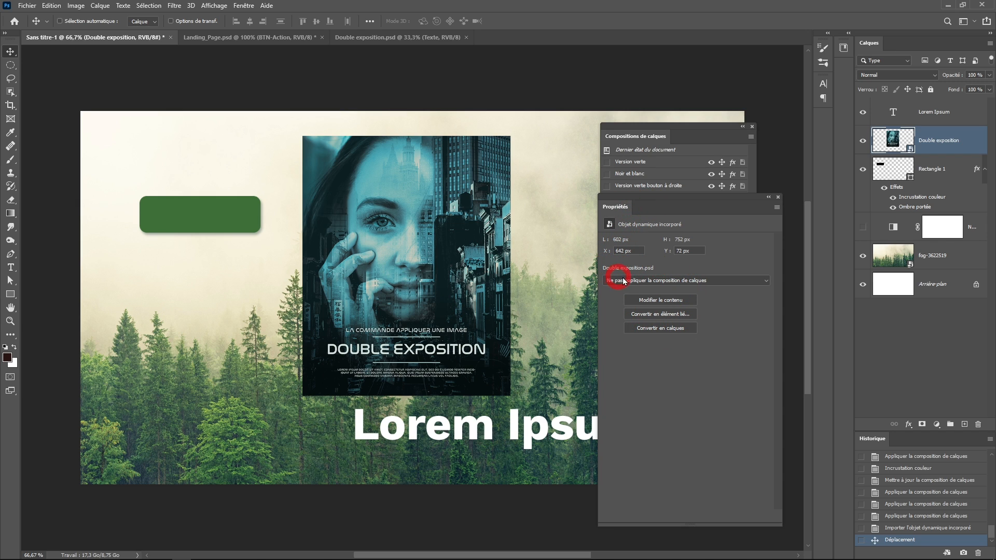
pyautogui.click(767, 281)
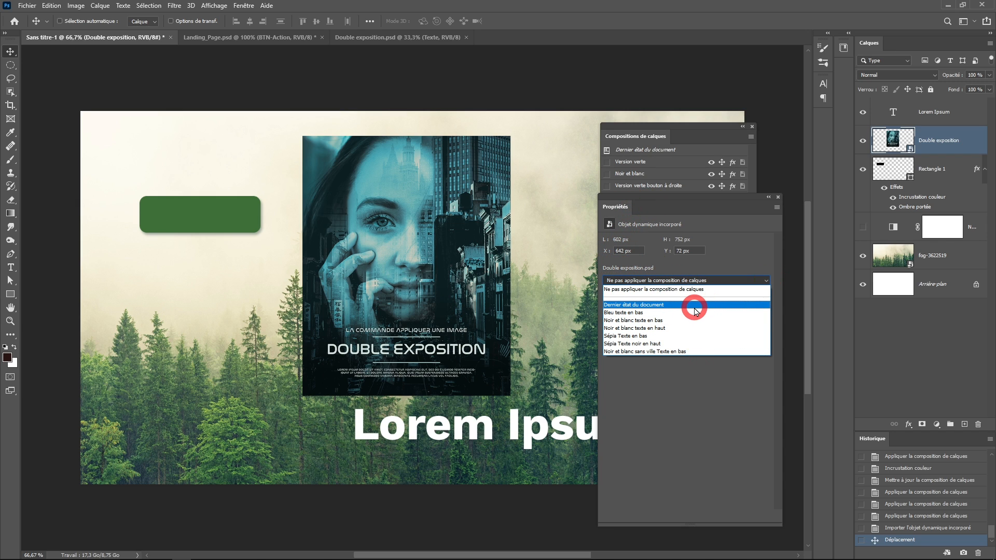
pyautogui.click(666, 321)
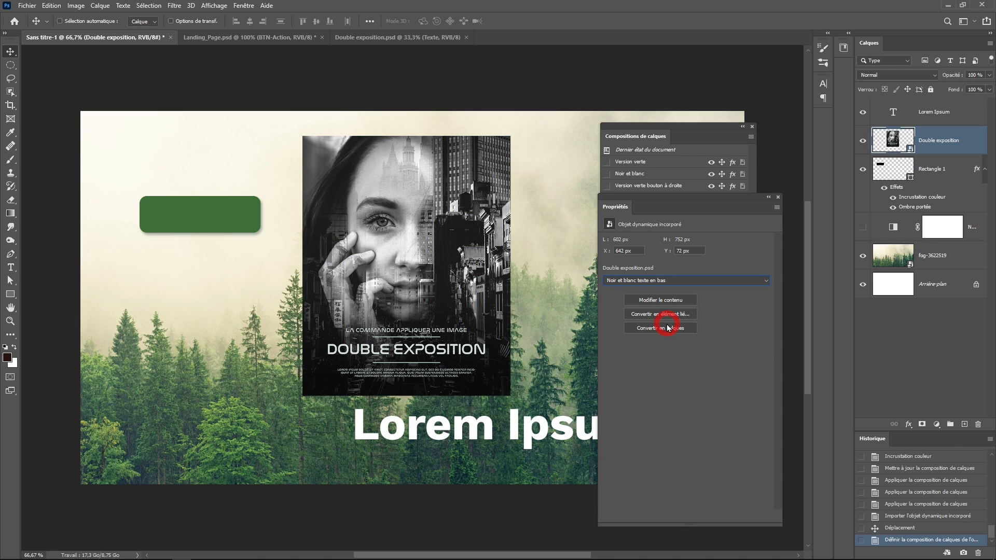
# Set the Double exposition smart object's layer comp to Sépia Texte noir en haut.
pyautogui.click(693, 282)
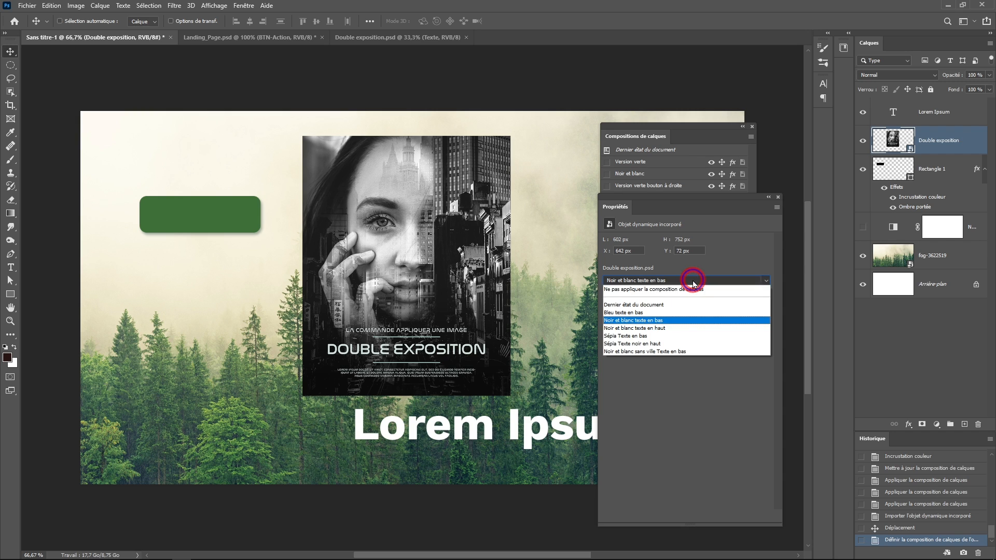
pyautogui.click(665, 345)
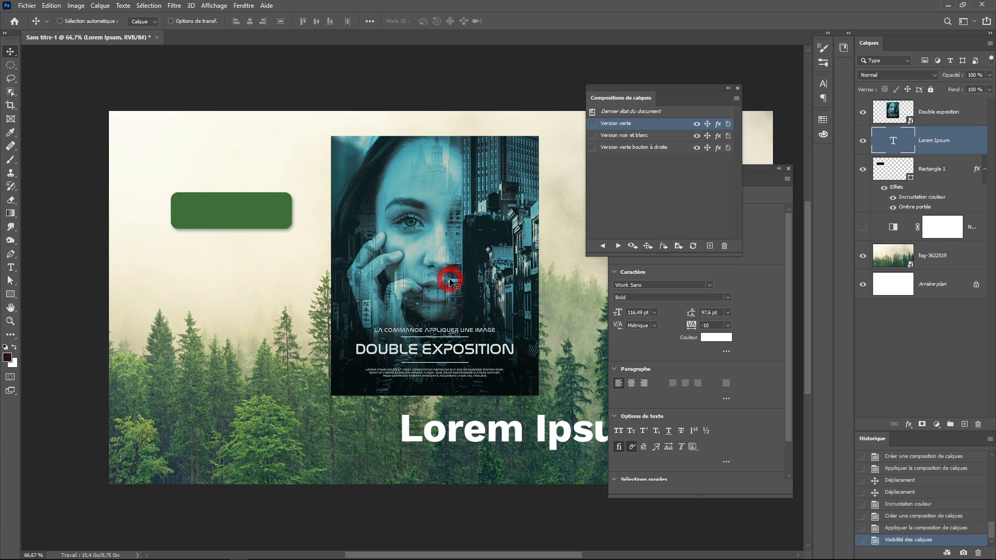
pyautogui.click(756, 251)
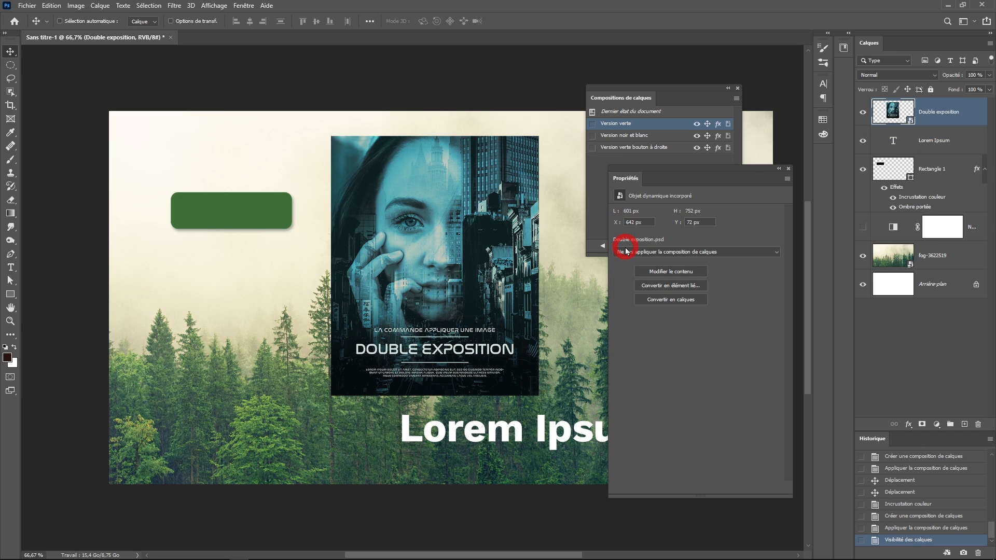
pyautogui.click(634, 252)
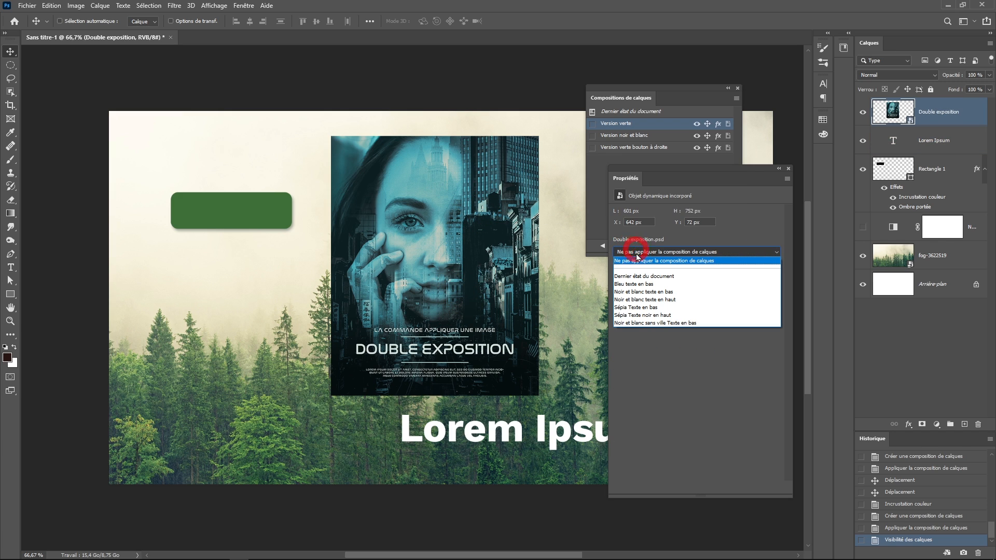
pyautogui.click(670, 315)
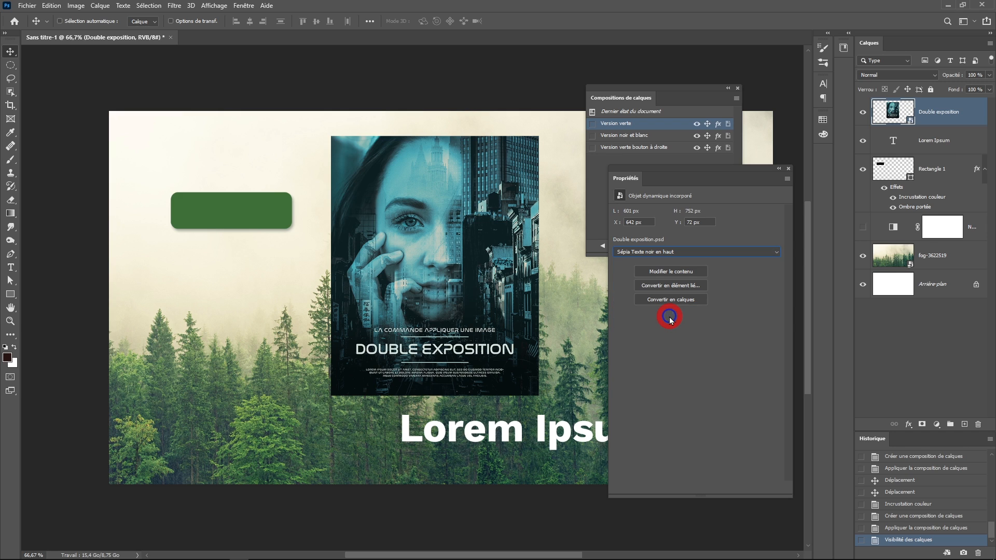
# Save the layout with the sepia poster as a new layer comp named 01.
pyautogui.click(665, 157)
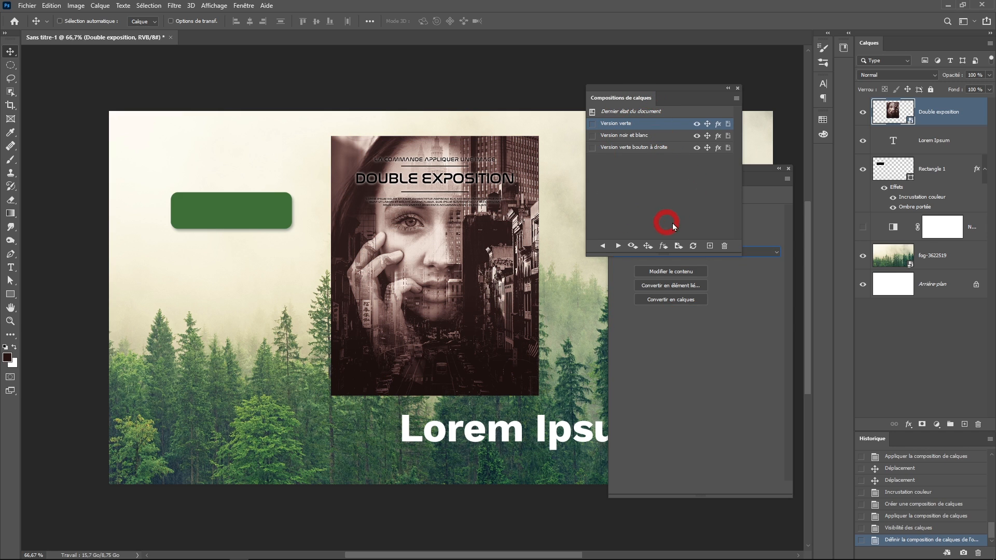
pyautogui.click(710, 246)
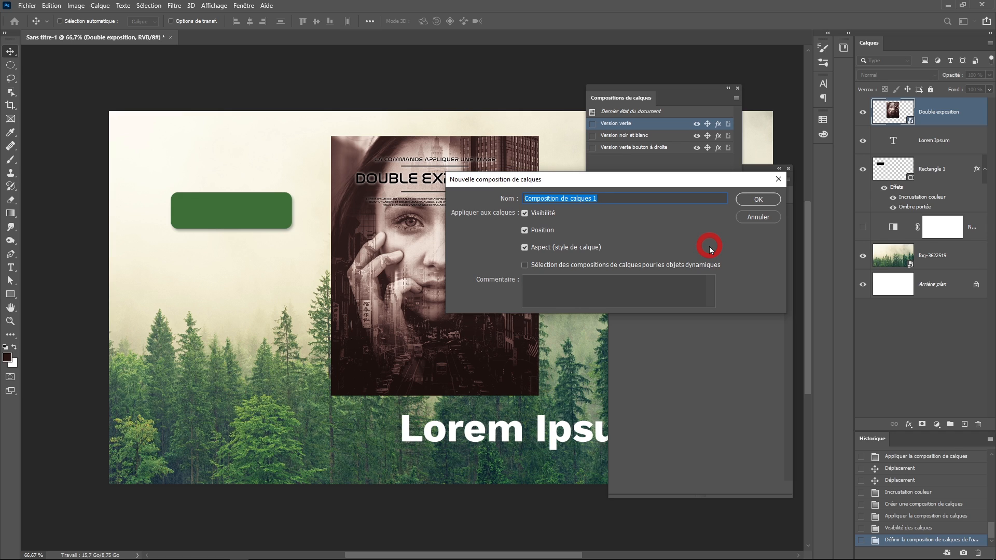
pyautogui.write('01')
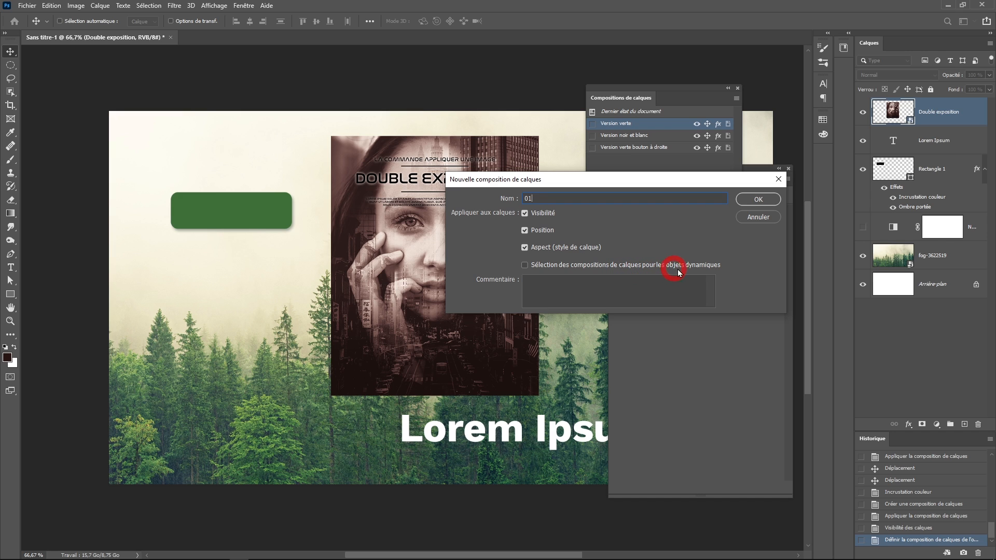
pyautogui.click(758, 200)
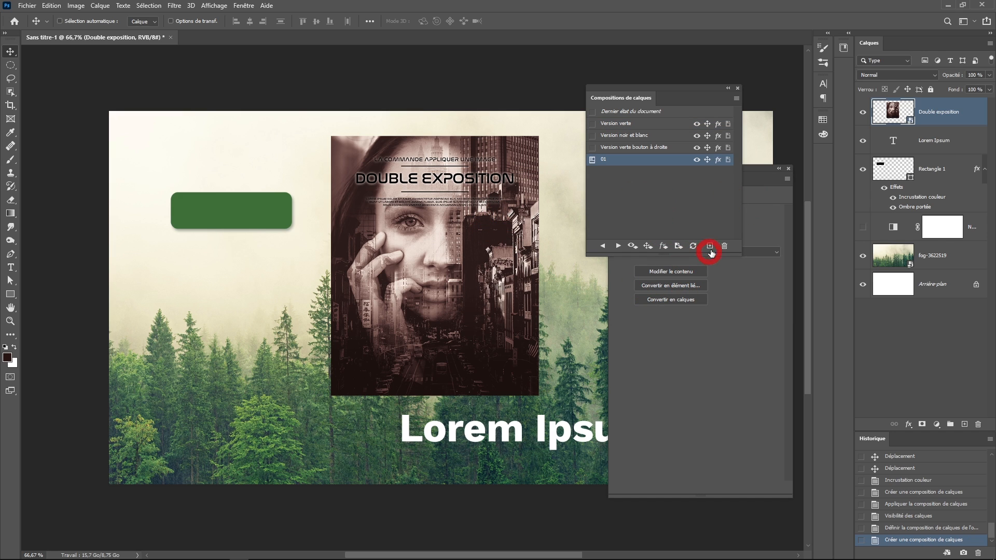
# Change the Double exposition smart object's layer comp to Bleu texte en bas.
pyautogui.click(742, 289)
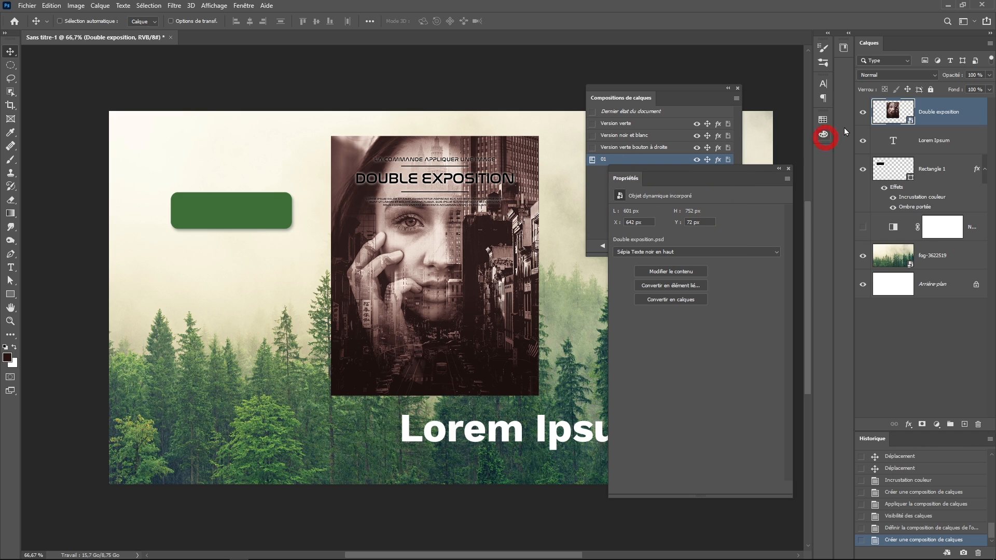
pyautogui.click(676, 254)
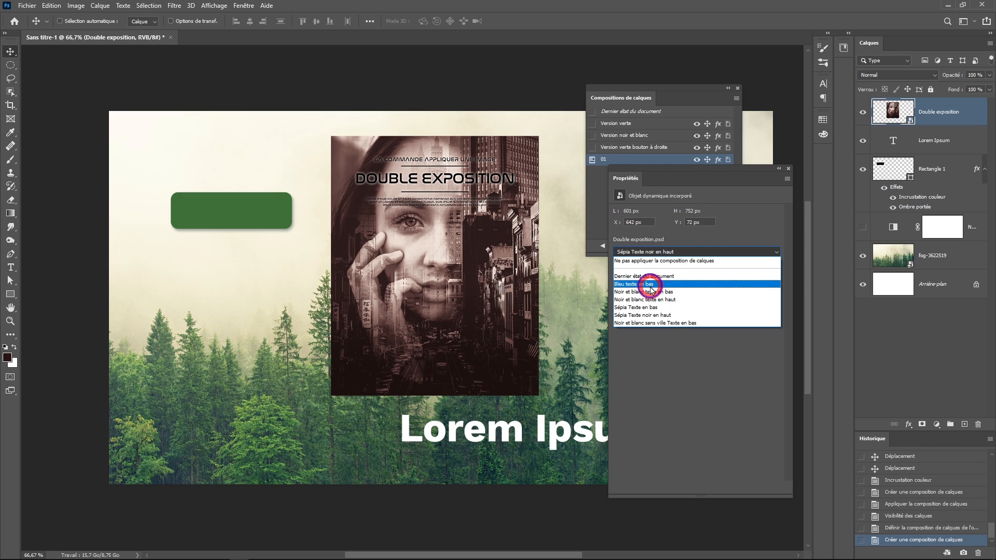
pyautogui.click(651, 289)
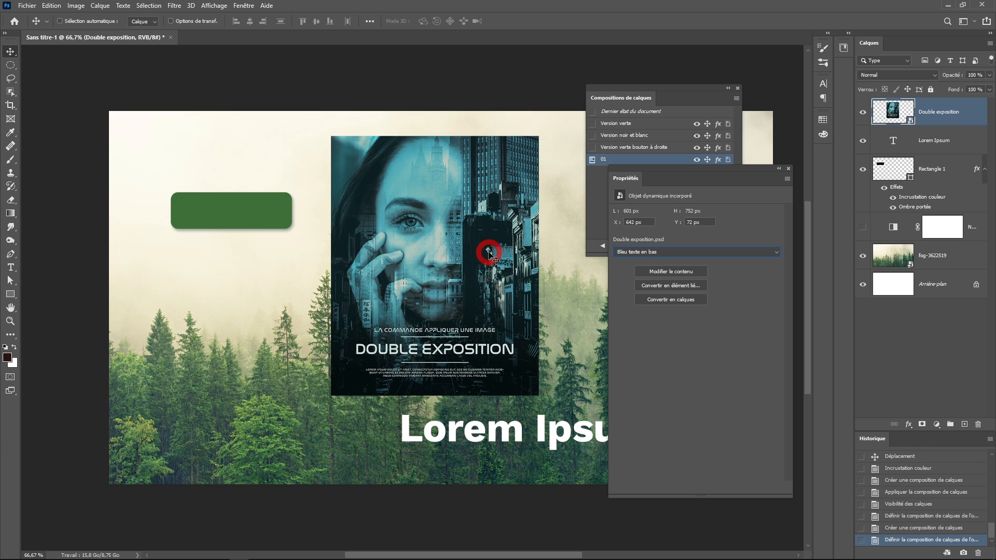
# Save the blue poster layout as a layer comp named 02, including the layer comp selection for smart objects.
pyautogui.click(596, 200)
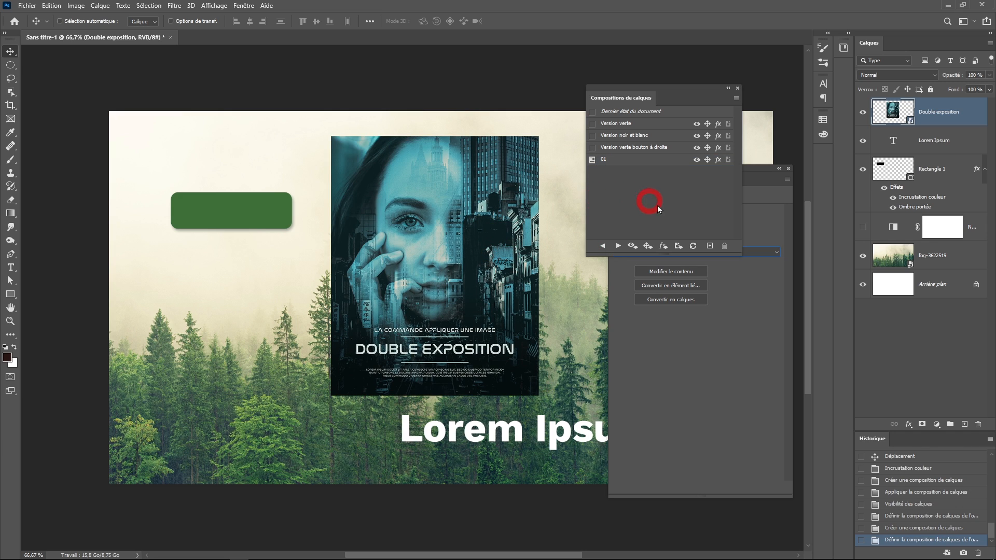
pyautogui.click(708, 243)
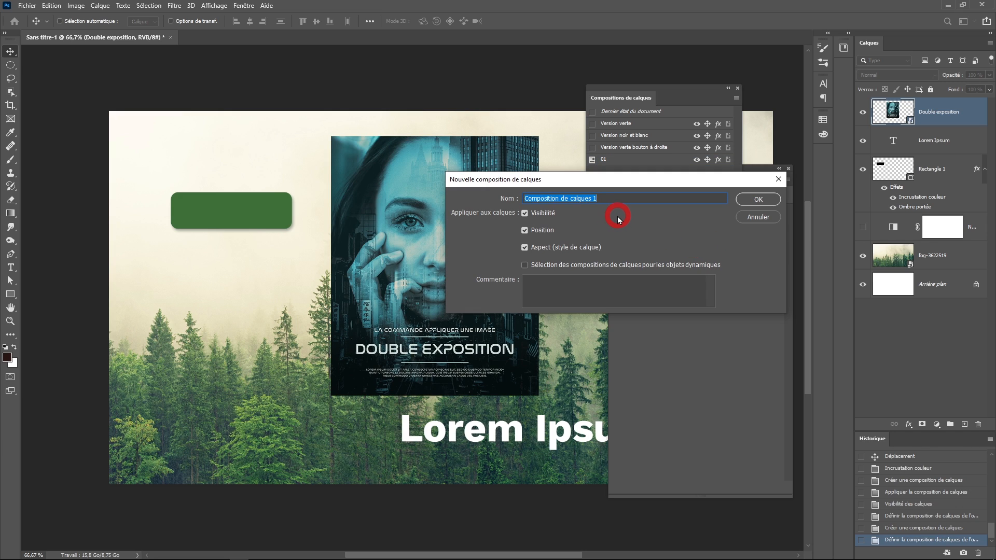
pyautogui.write('02')
pyautogui.click(525, 265)
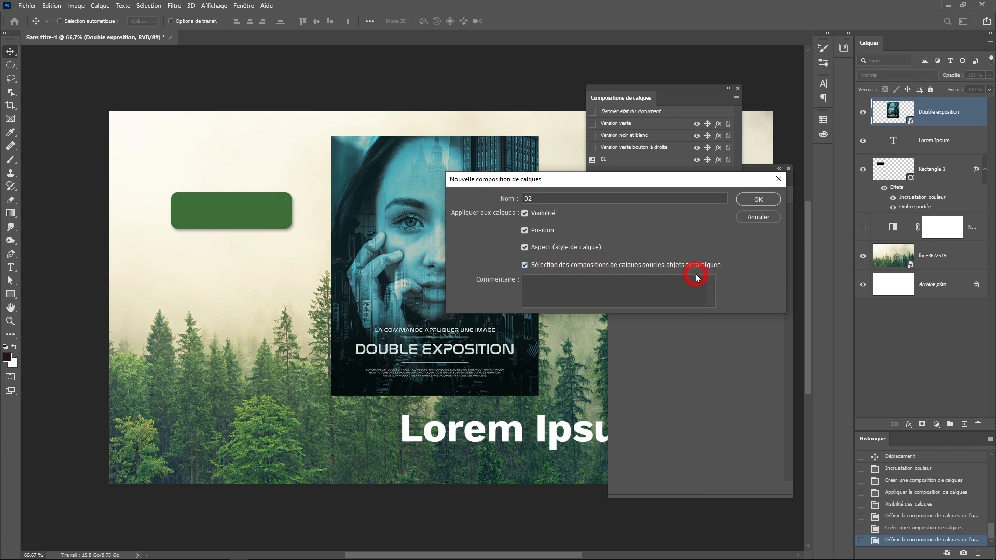
pyautogui.click(759, 200)
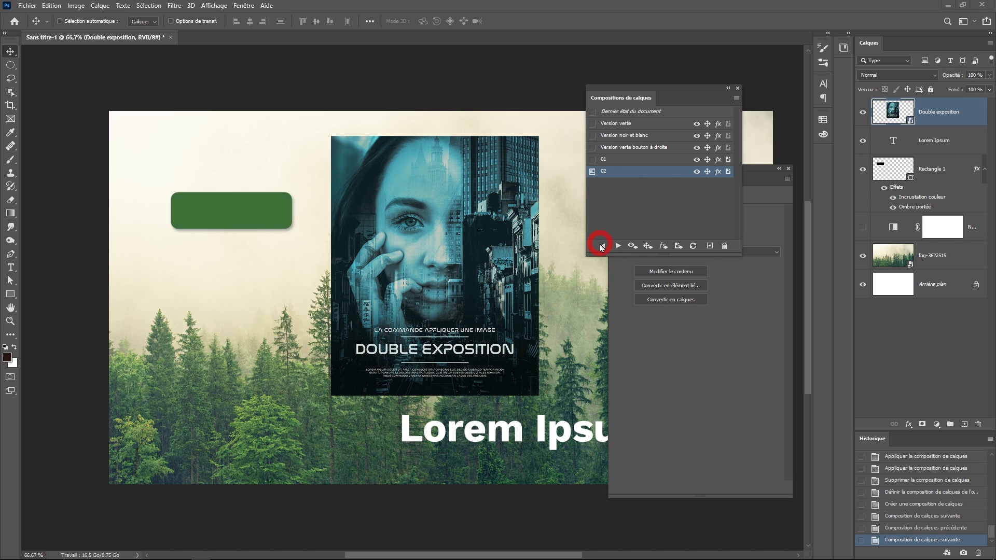
# Cycle back and forth between layer comps 01 and 02 to compare the poster versions.
pyautogui.click(602, 247)
pyautogui.click(603, 246)
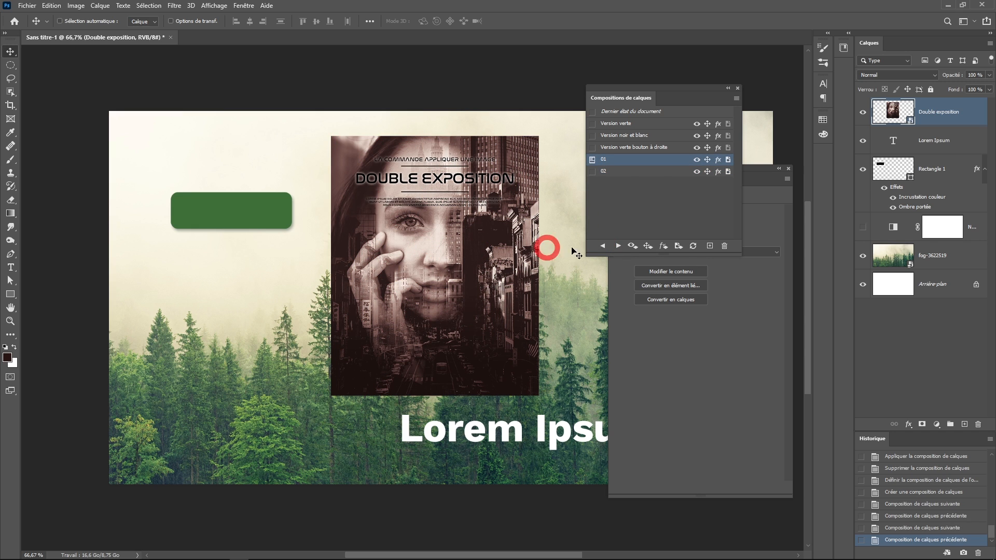
pyautogui.click(617, 246)
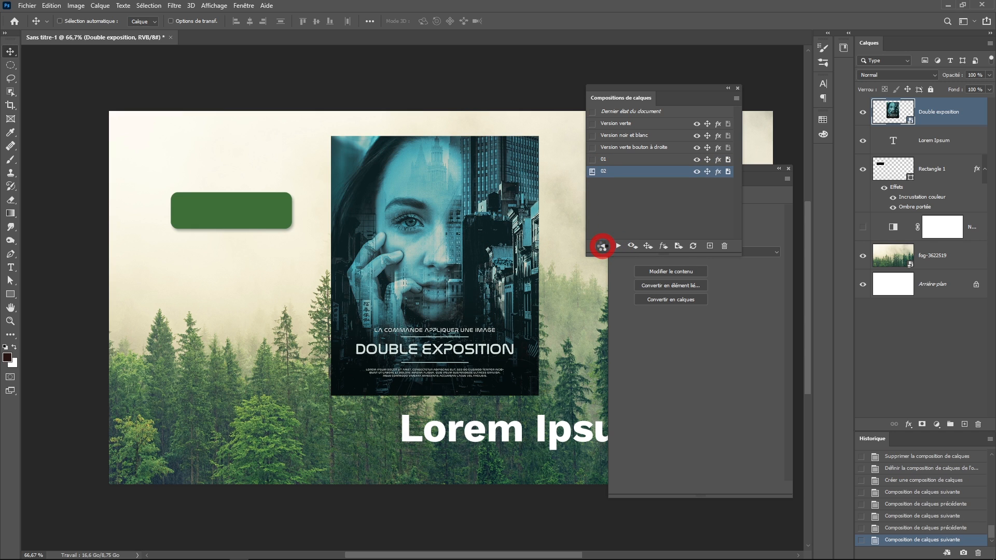
pyautogui.click(603, 246)
# Apply the Version noir et blanc layer comp and make the Double exposition layer visible in it.
pyautogui.click(610, 136)
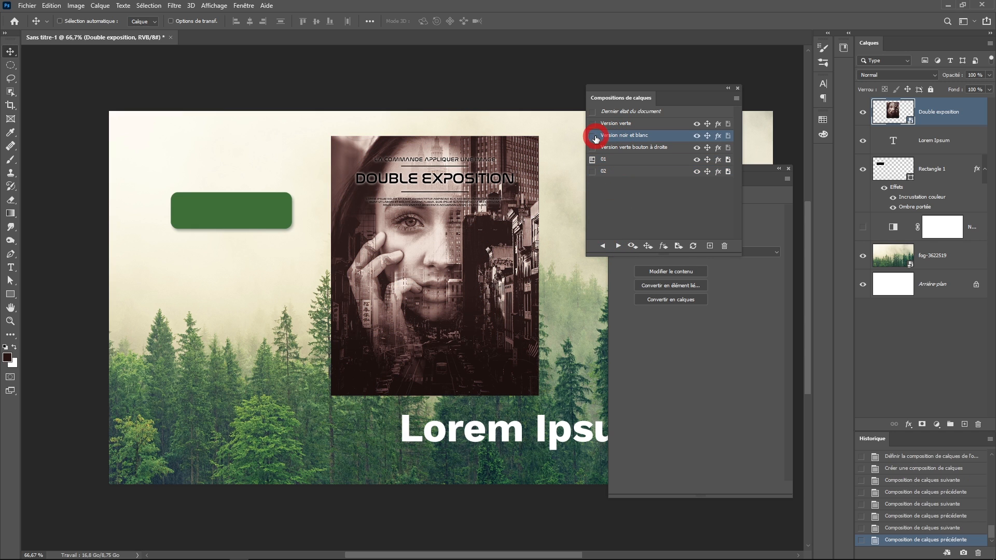
pyautogui.click(595, 136)
pyautogui.click(863, 113)
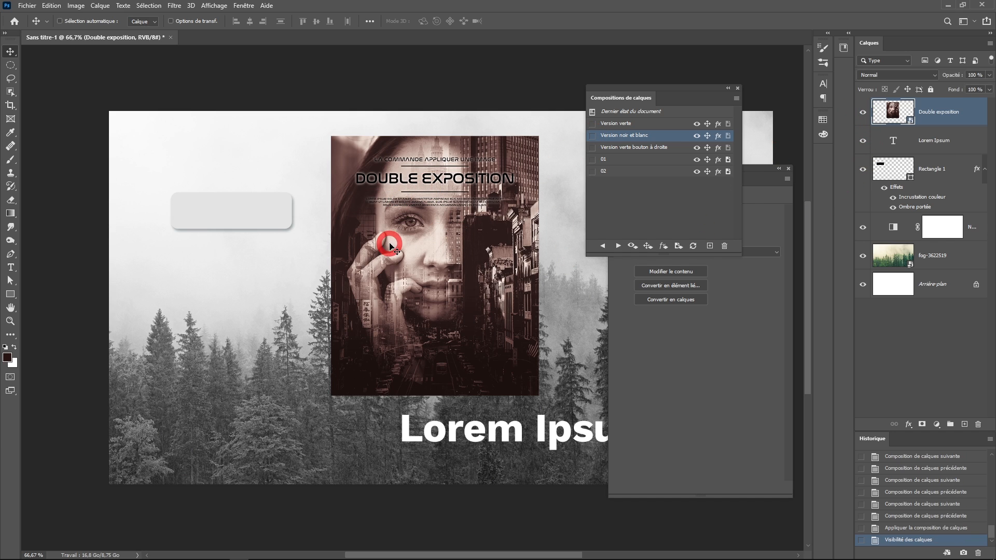
# Set the Double exposition smart object's layer comp to Noir et blanc texte en bas.
pyautogui.click(729, 282)
pyautogui.click(714, 251)
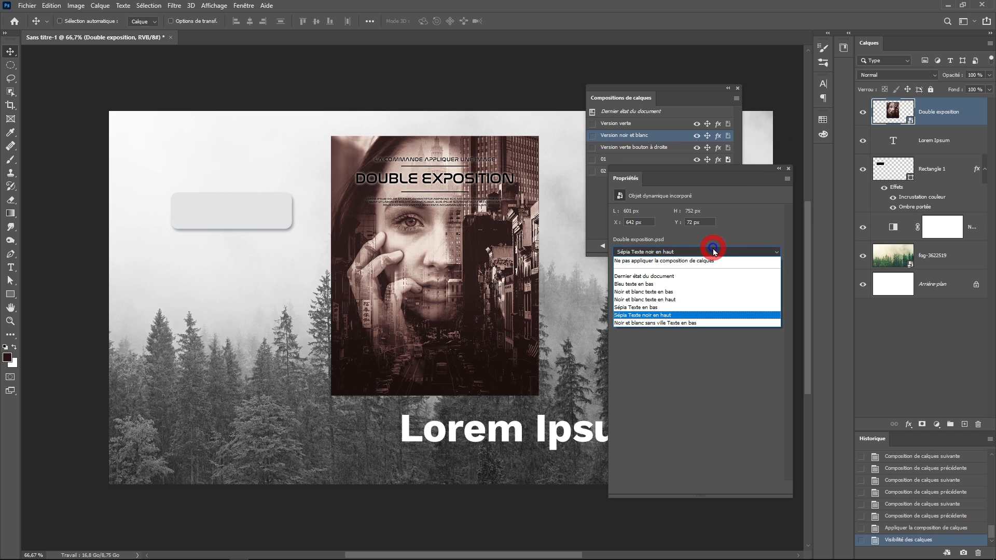
pyautogui.click(675, 292)
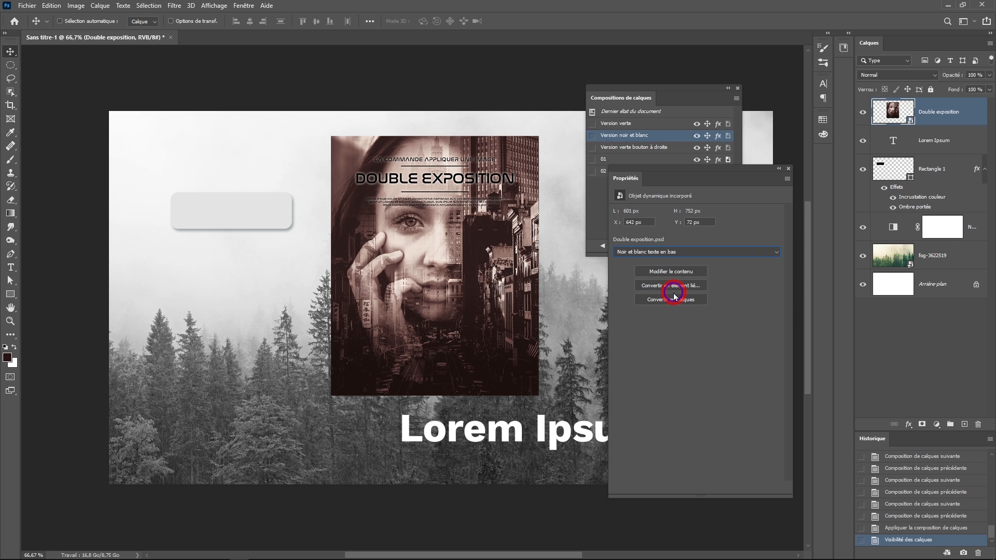
# Enable the smart object layer comp selection option for Version noir et blanc and update that comp to the current state.
pyautogui.click(676, 92)
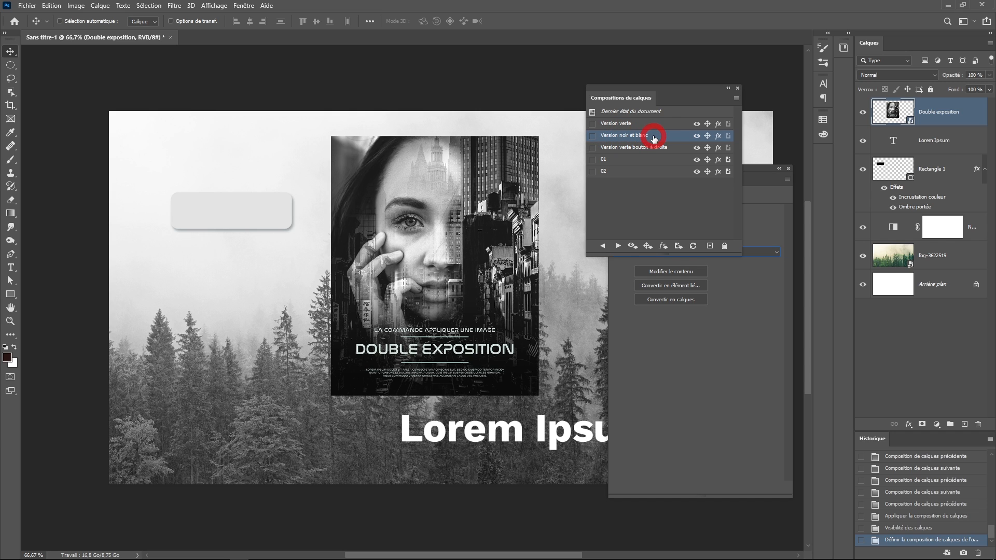
pyautogui.click(734, 99)
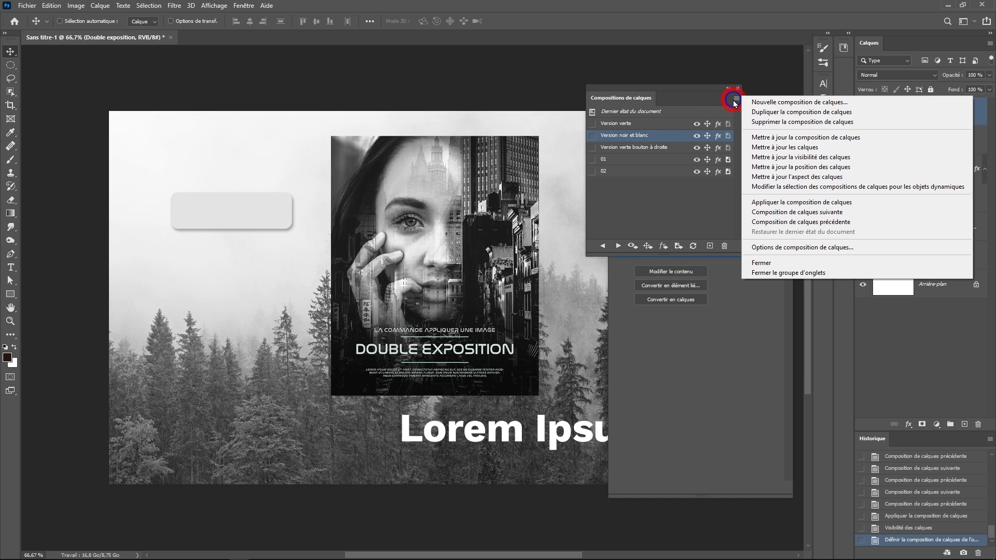
pyautogui.click(774, 252)
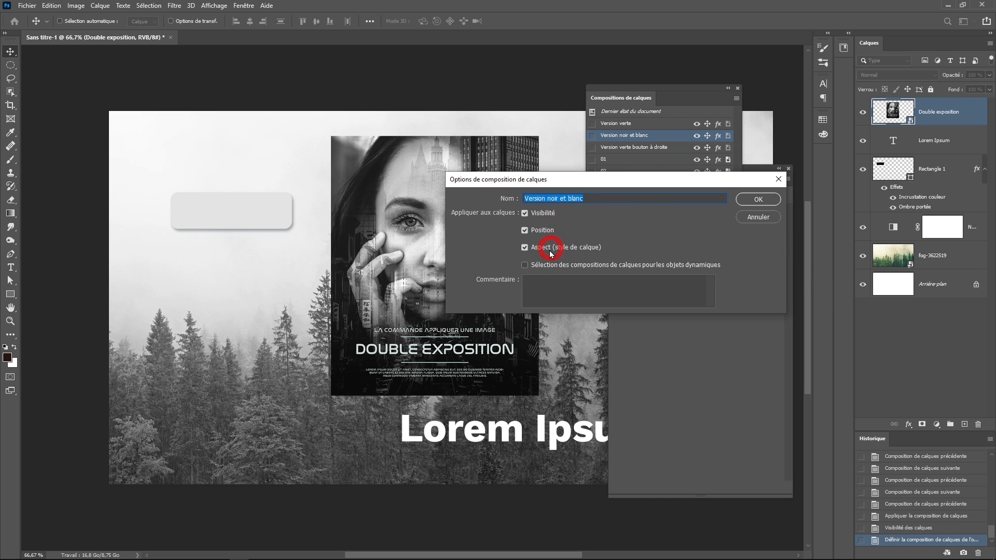
pyautogui.click(545, 267)
pyautogui.click(754, 200)
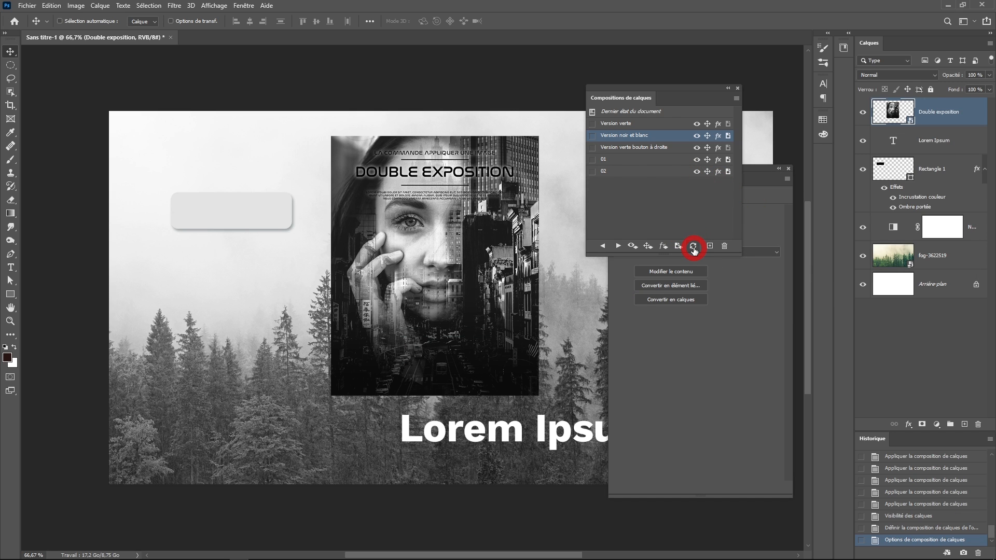
pyautogui.click(694, 247)
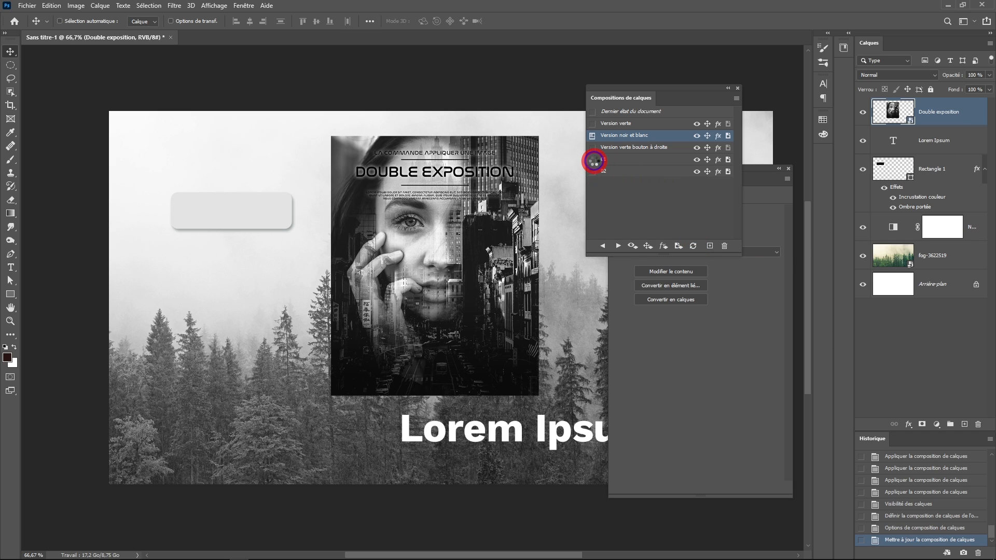
# Apply the layer comps 01, 02, Version verte and Version noir et blanc in turn to compare them.
pyautogui.click(594, 161)
pyautogui.click(592, 171)
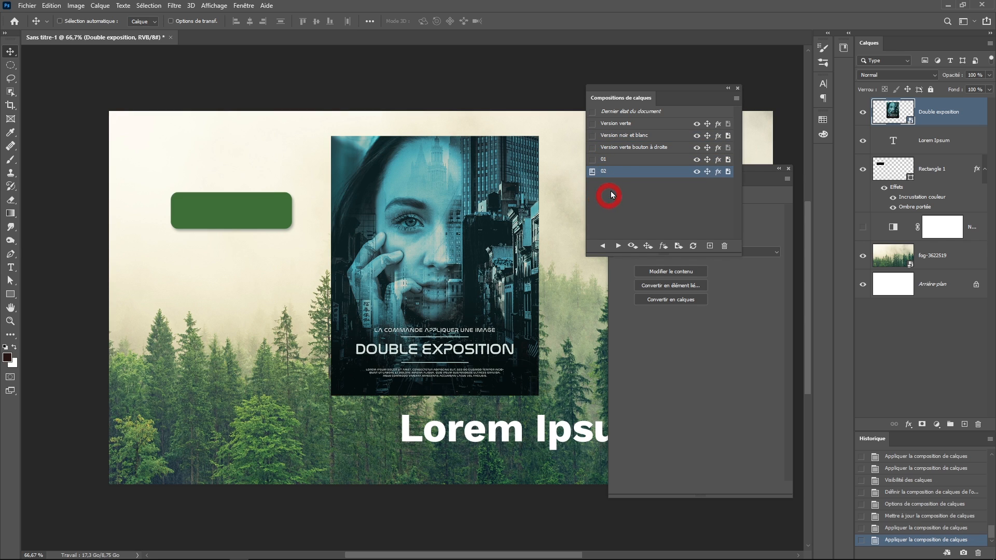
pyautogui.click(595, 123)
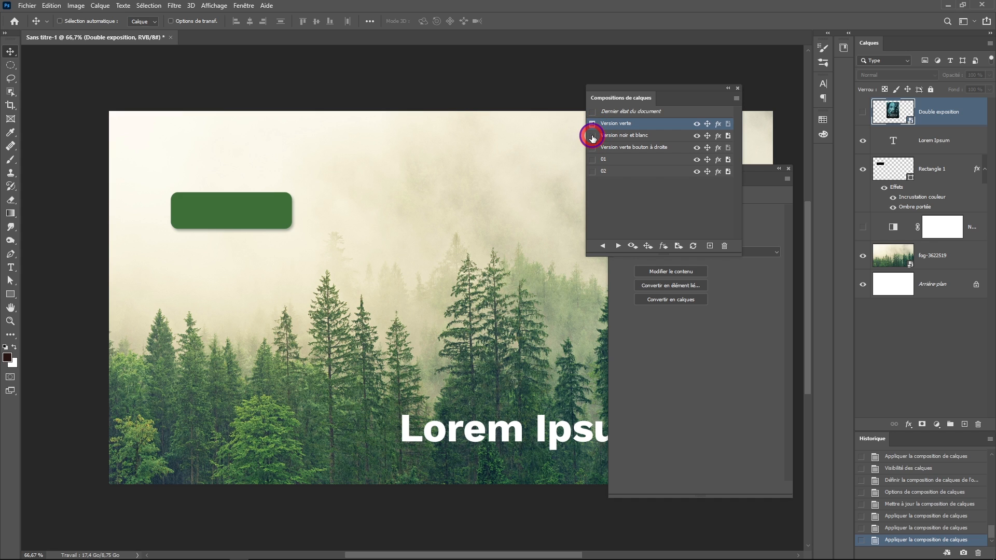
pyautogui.click(593, 135)
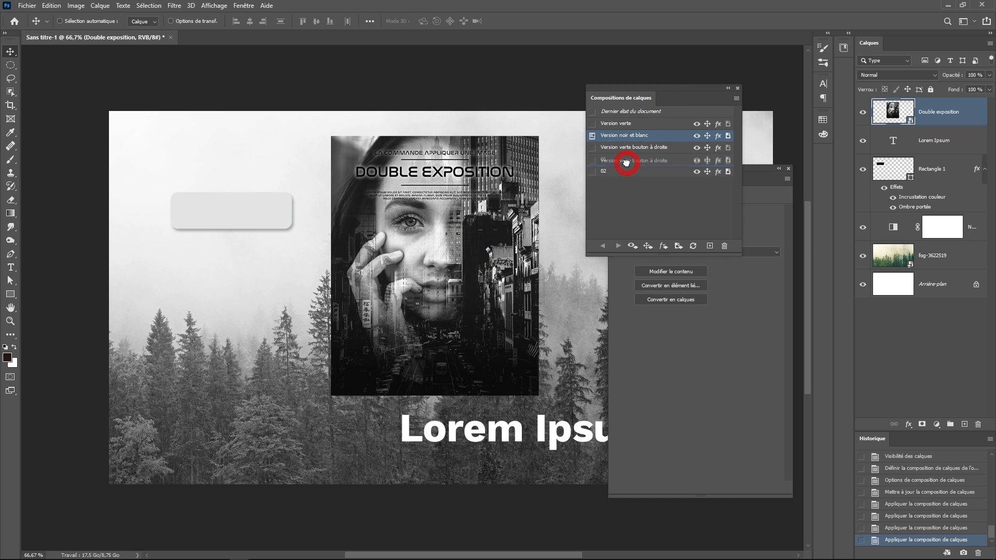
pyautogui.moveTo(625, 138)
pyautogui.mouseDown()
pyautogui.moveTo(623, 159)
pyautogui.moveTo(626, 135)
pyautogui.mouseUp()
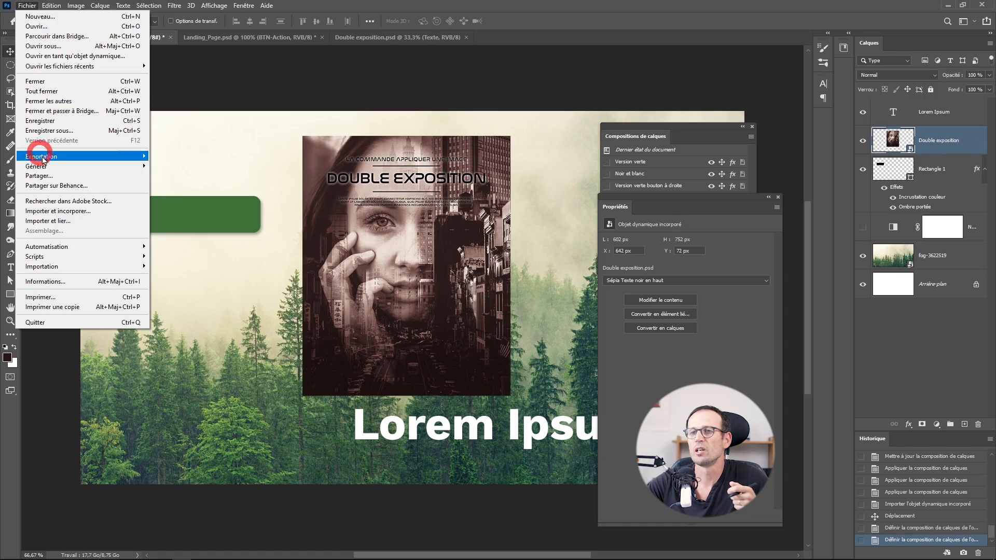
# Review the file type choices for exporting layer comps to files, then cancel the export.
pyautogui.moveTo(75, 157)
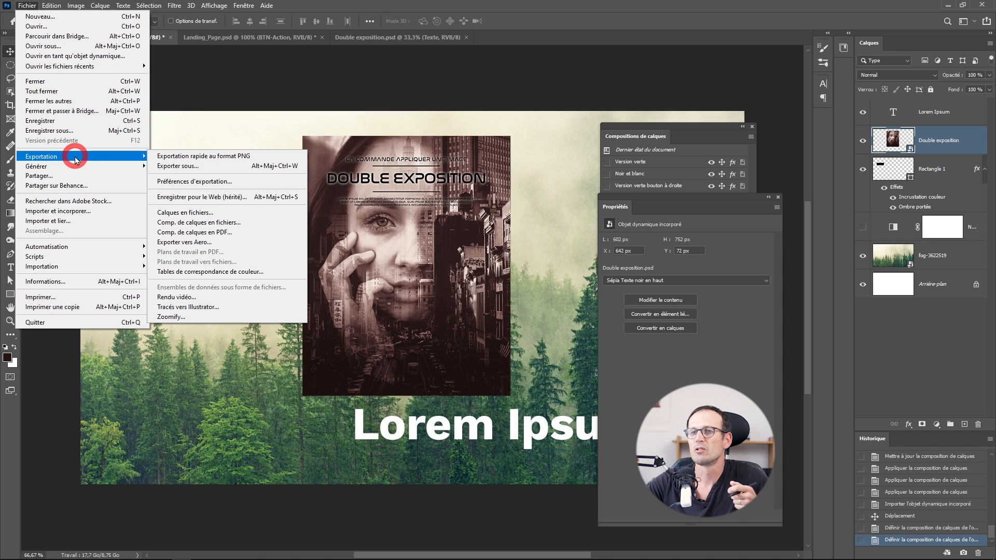
pyautogui.click(259, 227)
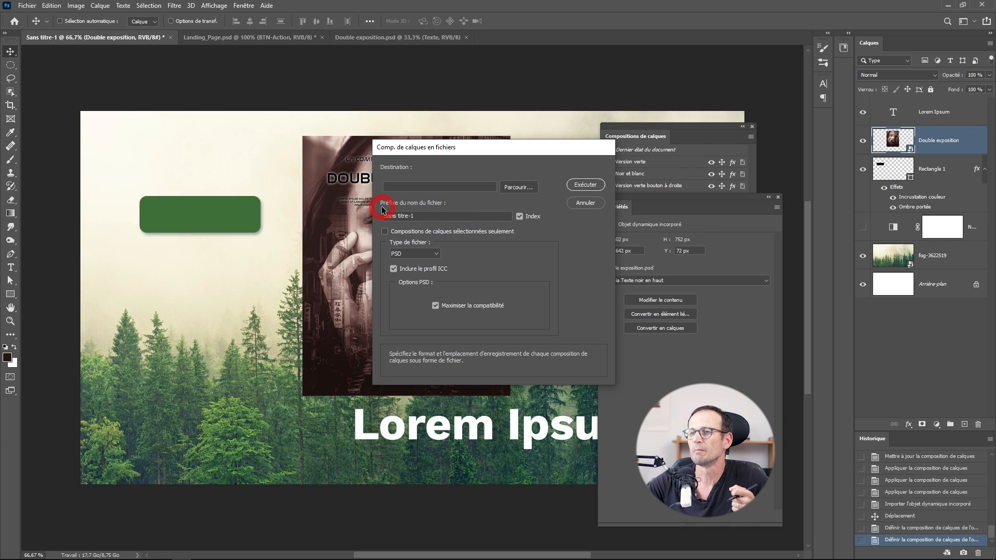
pyautogui.click(435, 254)
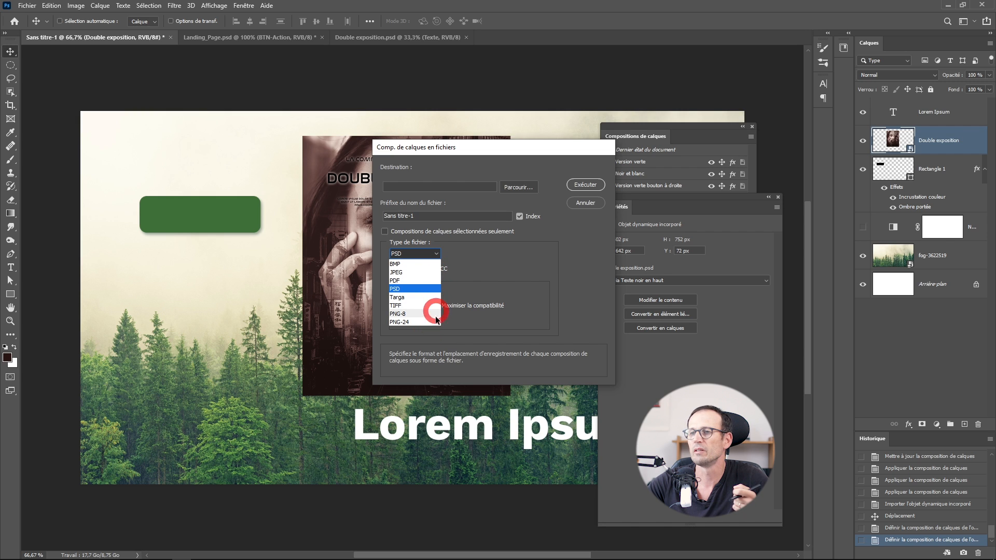
pyautogui.click(509, 258)
pyautogui.click(585, 203)
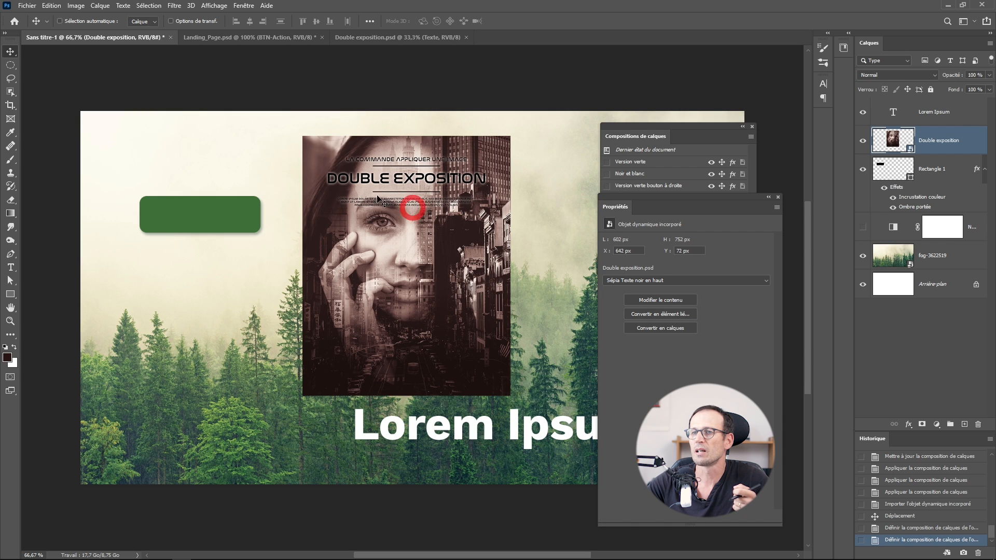
# Try to export the document's layer comps to PDF.
pyautogui.click(30, 10)
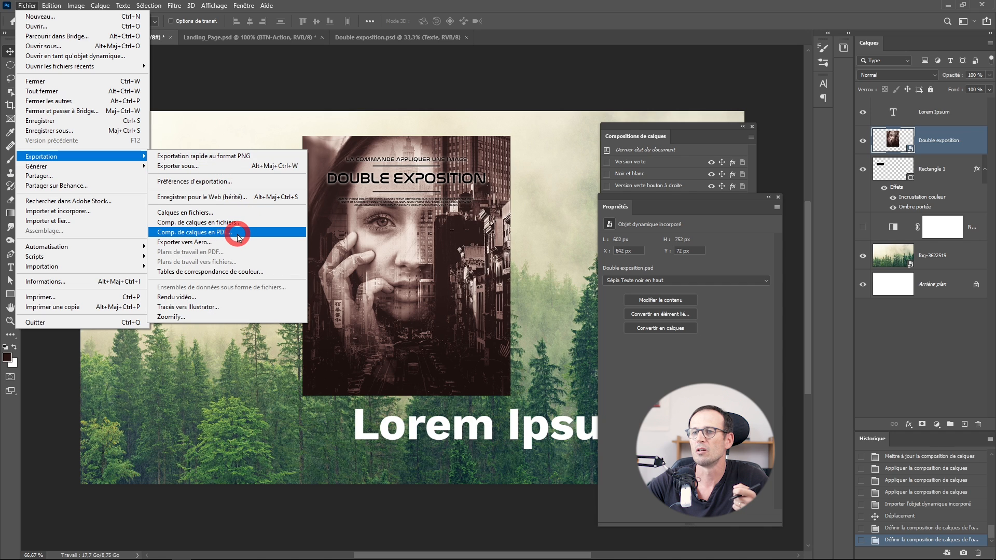
pyautogui.click(239, 238)
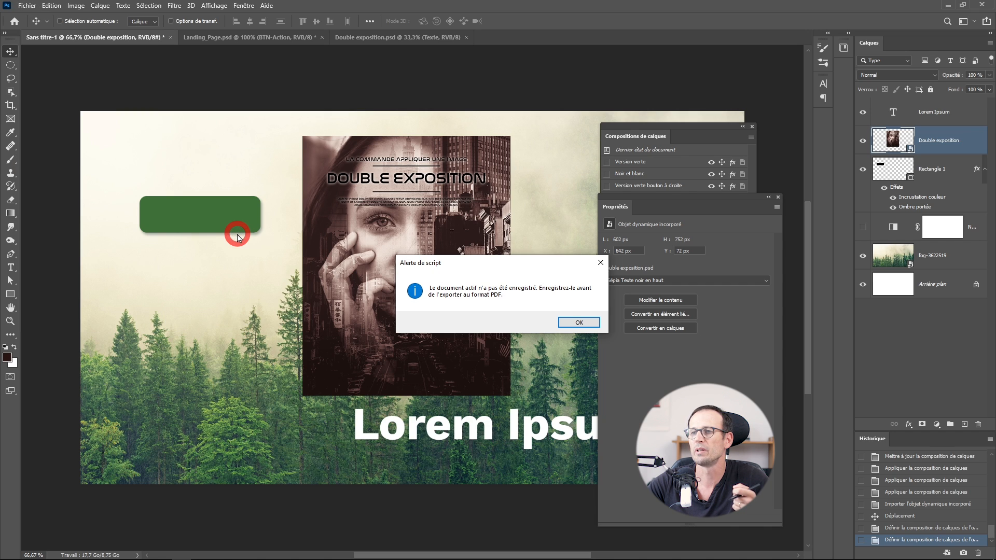